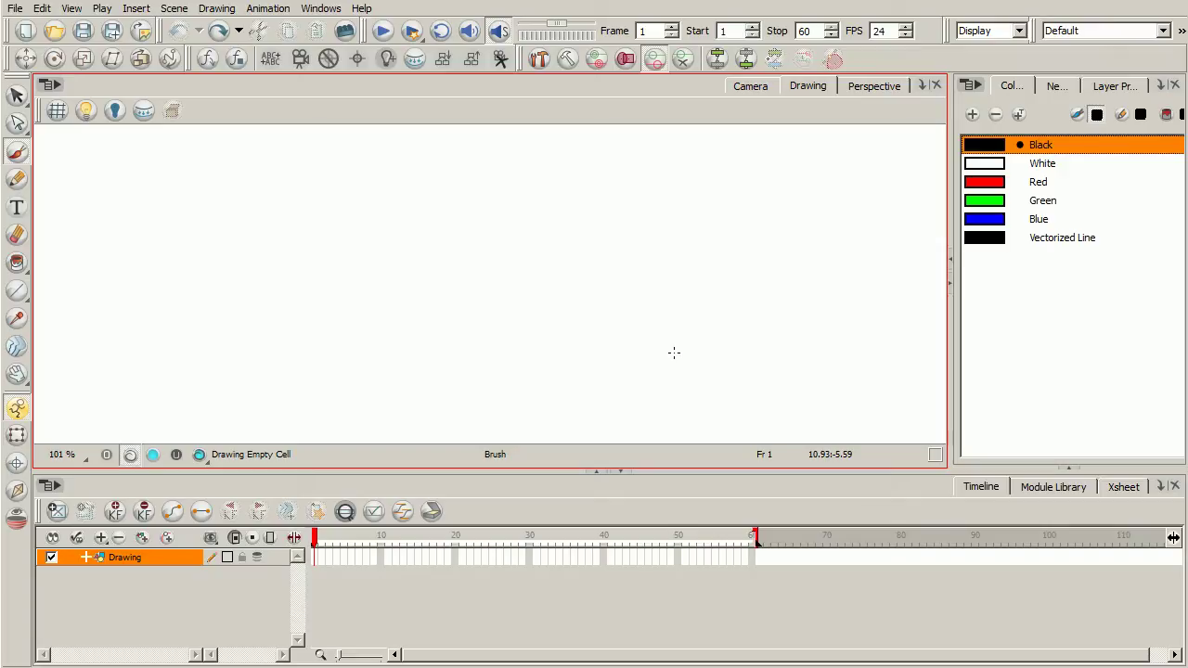
# Step: In Preferences, keep the Toon Boom Harmony keyboard shortcut preset
pyautogui.click(43, 9)
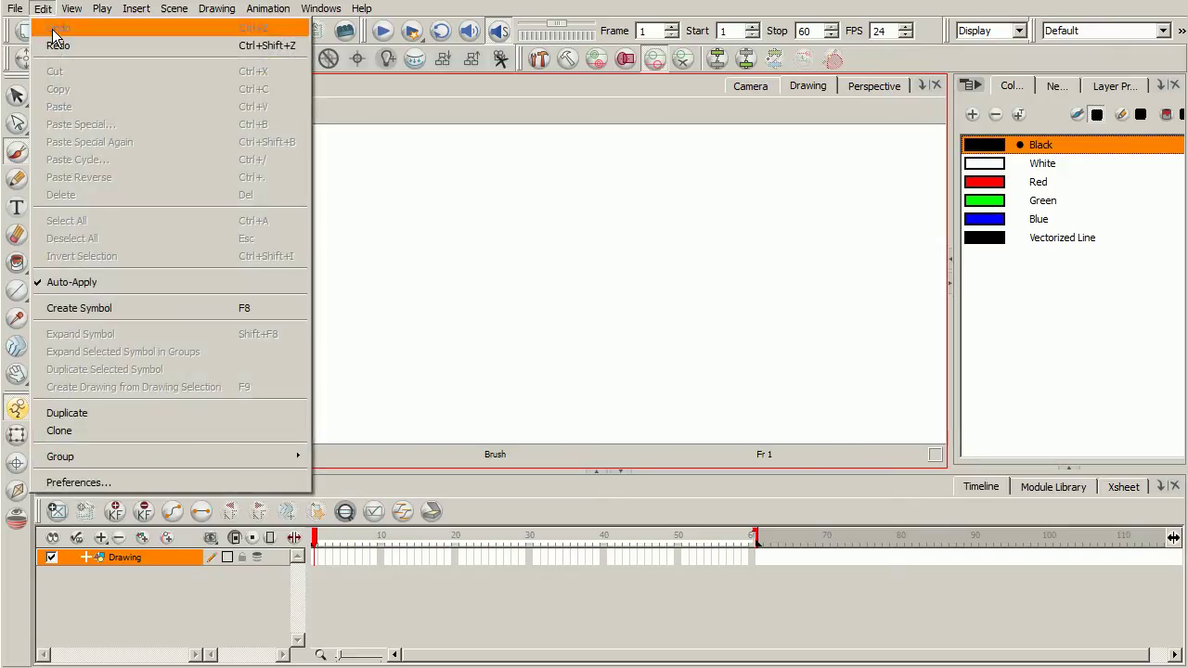
pyautogui.click(113, 483)
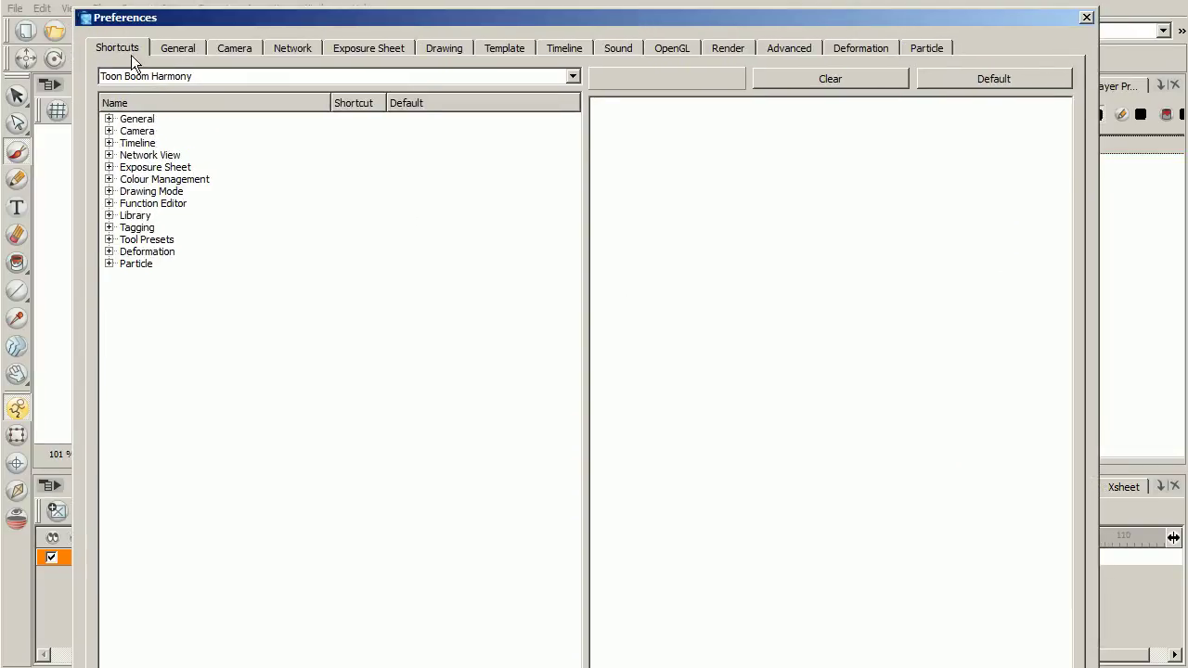
pyautogui.click(573, 77)
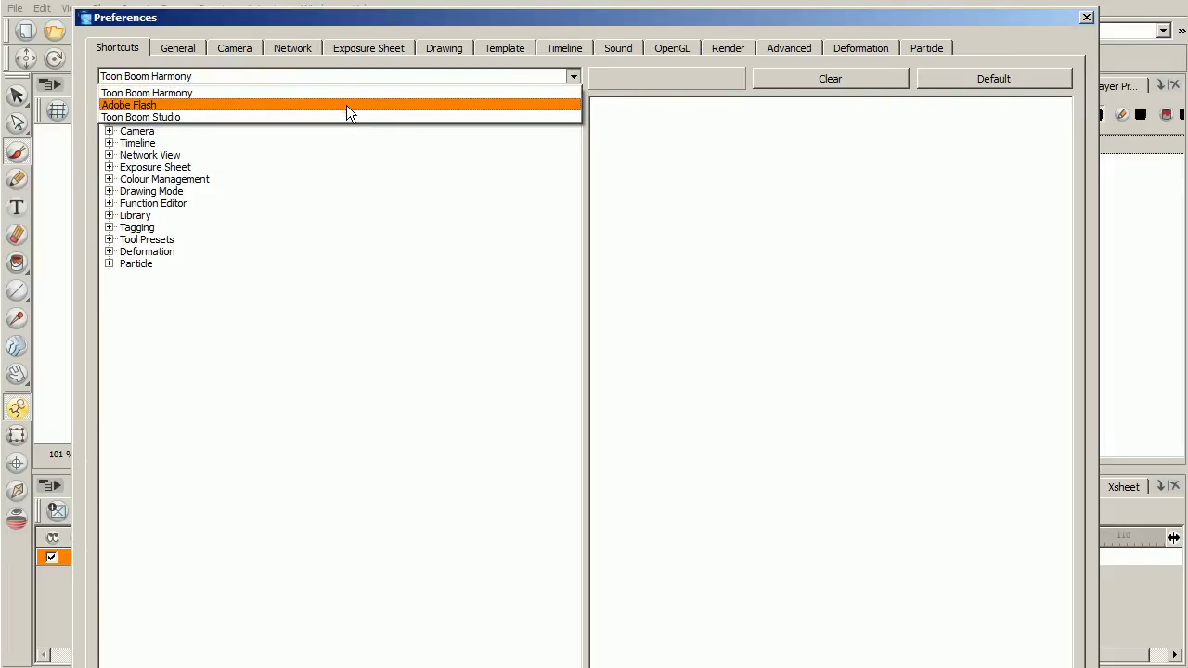
pyautogui.click(560, 77)
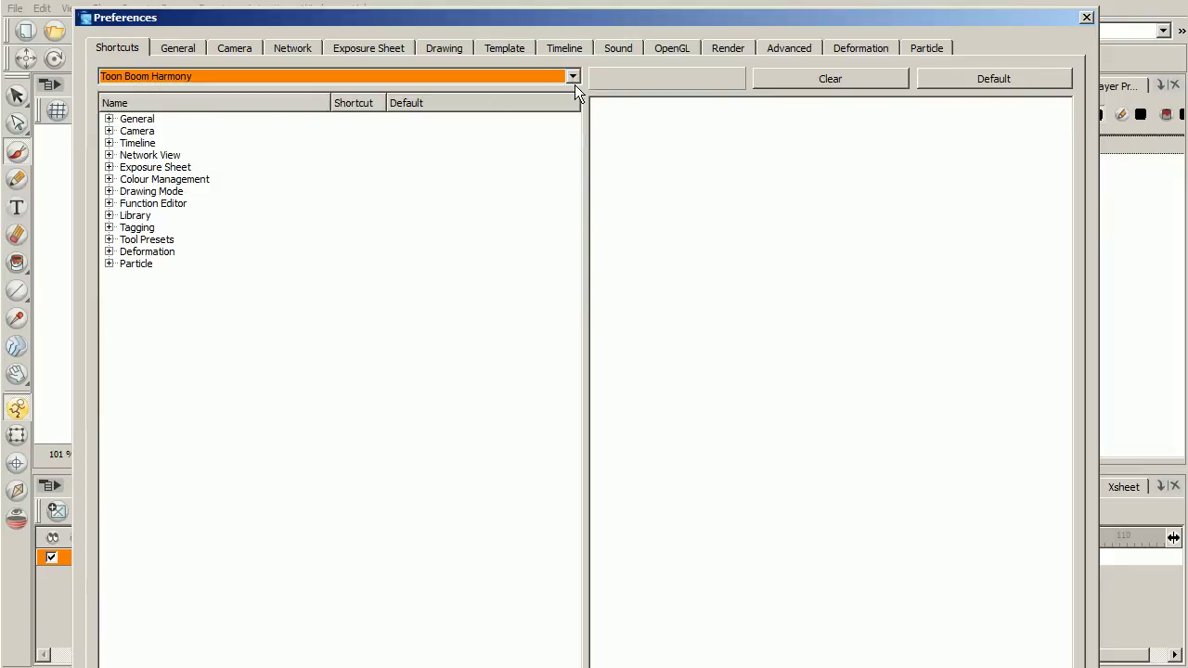
pyautogui.moveTo(698, 21); pyautogui.dragTo(689, 17)
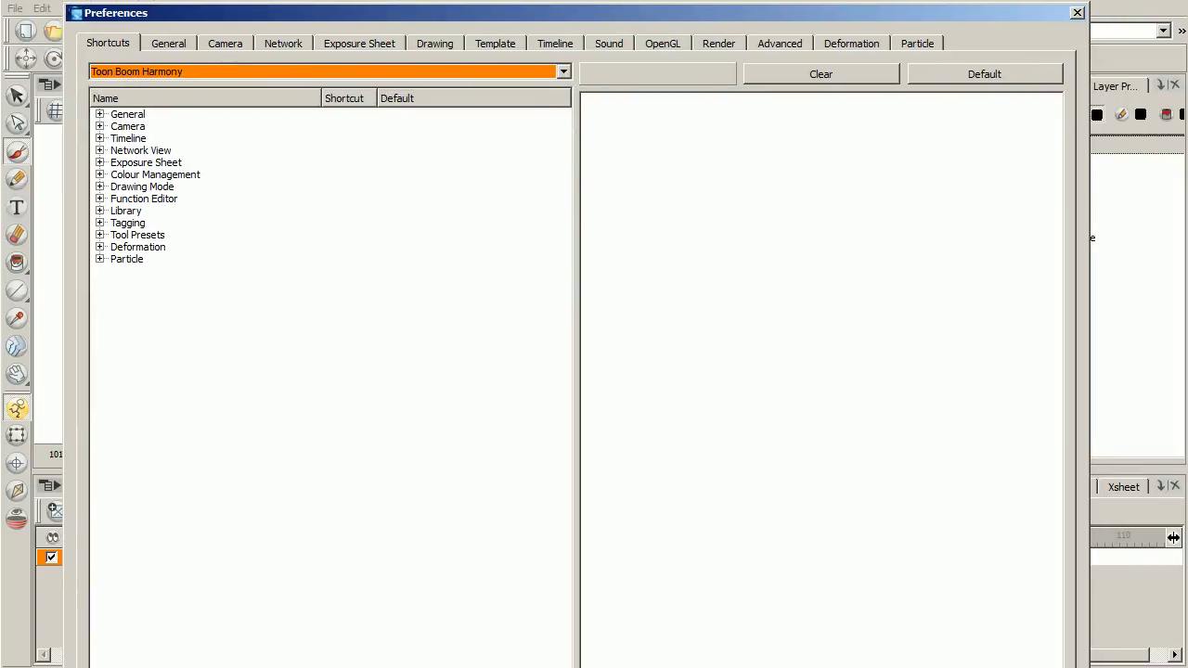
pyautogui.press('Return')
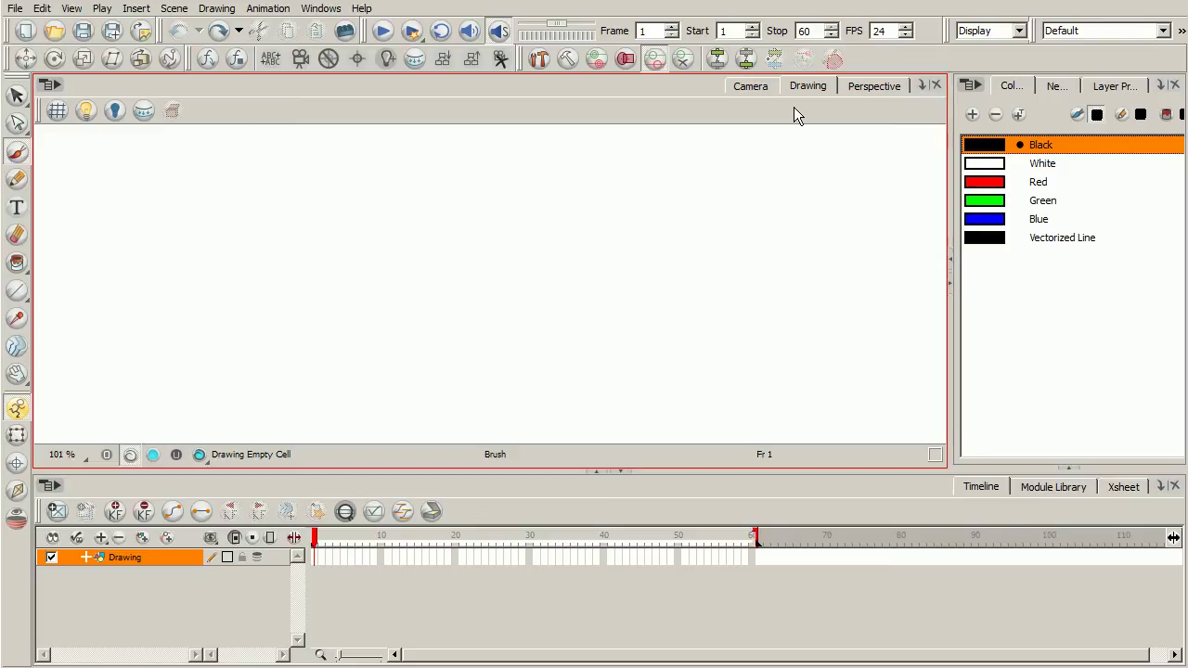
# Step: Draw a round spiral on frame 1, a triangular one on frame 2 and a square one on frame 3
pyautogui.click(240, 593)
pyautogui.moveTo(510, 279)
pyautogui.mouseDown()
pyautogui.moveTo(468, 322)
pyautogui.moveTo(497, 357)
pyautogui.moveTo(532, 348)
pyautogui.moveTo(542, 302)
pyautogui.moveTo(501, 290)
pyautogui.moveTo(478, 326)
pyautogui.moveTo(511, 322)
pyautogui.mouseUp()
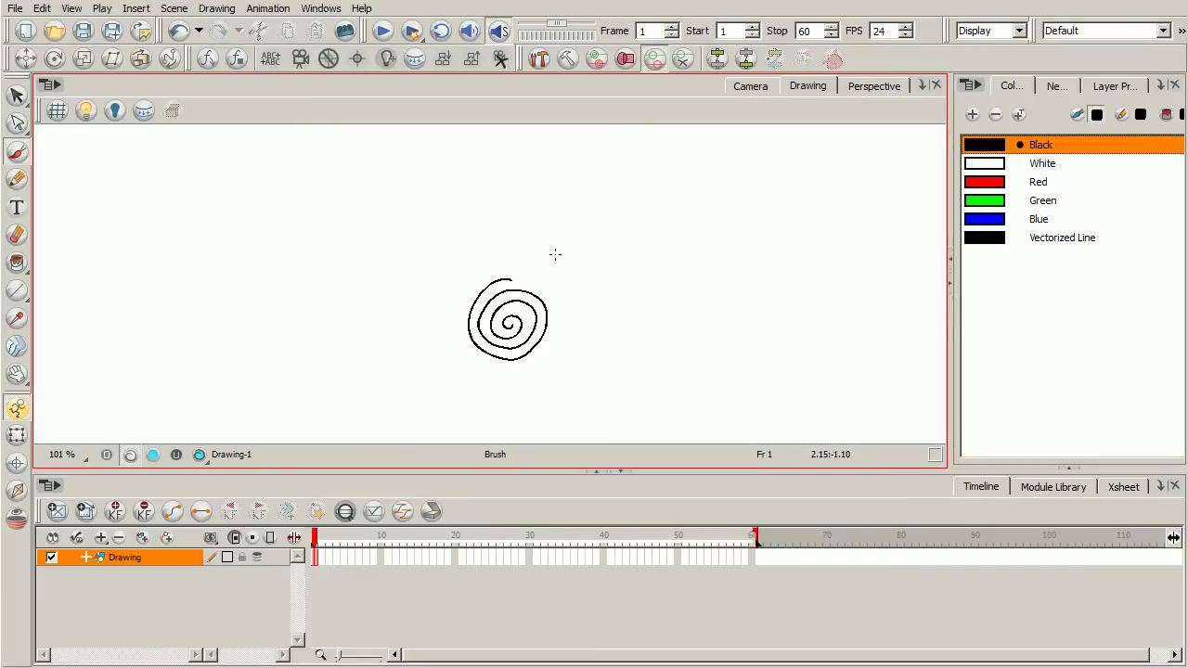
pyautogui.click(320, 560)
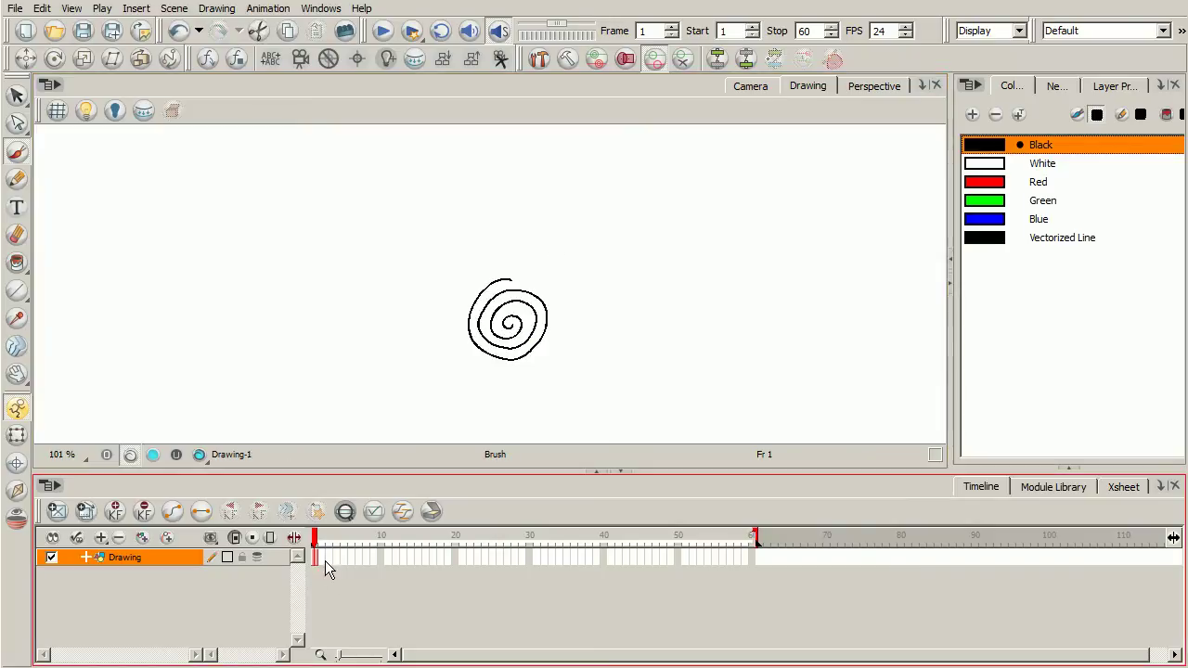
pyautogui.click(325, 559)
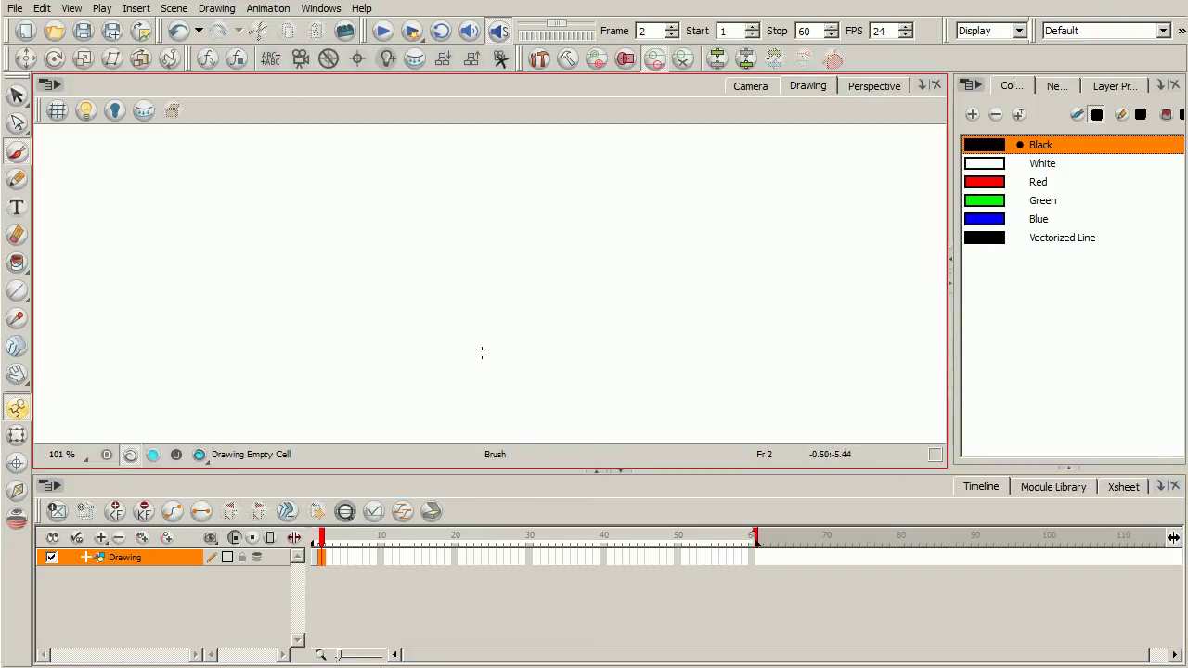
pyautogui.moveTo(472, 373)
pyautogui.mouseDown()
pyautogui.moveTo(515, 296)
pyautogui.moveTo(545, 301)
pyautogui.moveTo(568, 359)
pyautogui.moveTo(533, 373)
pyautogui.moveTo(487, 365)
pyautogui.moveTo(531, 295)
pyautogui.moveTo(551, 359)
pyautogui.moveTo(503, 366)
pyautogui.moveTo(530, 336)
pyautogui.mouseUp()
pyautogui.click(329, 557)
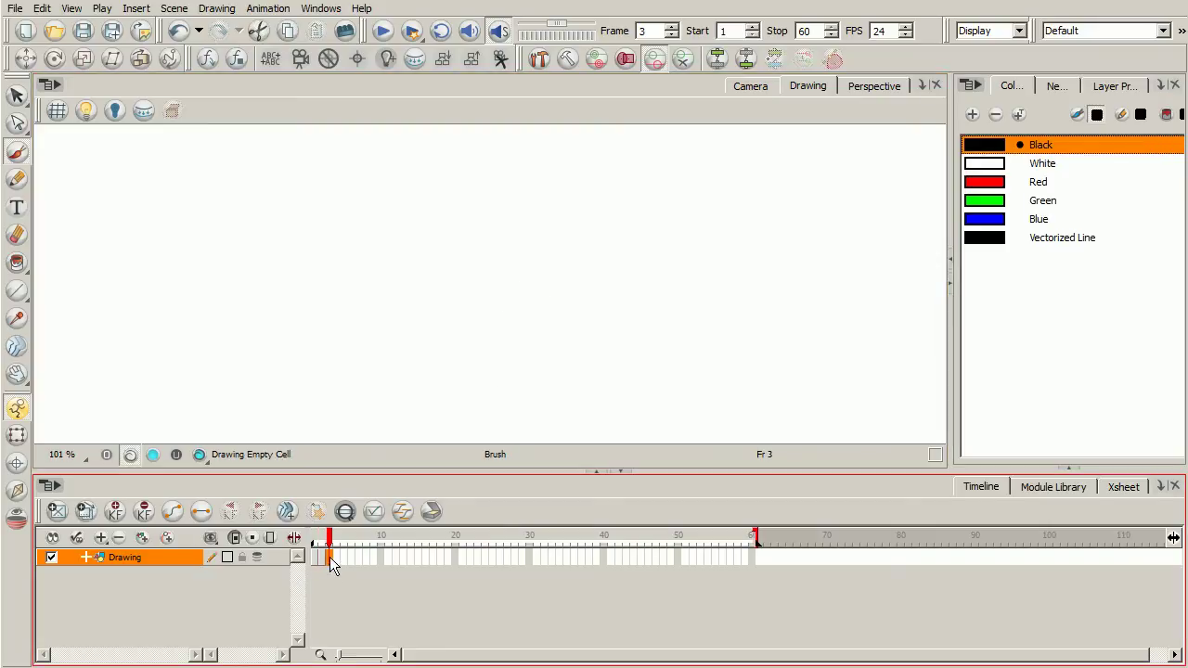
pyautogui.moveTo(560, 284)
pyautogui.mouseDown()
pyautogui.moveTo(481, 295)
pyautogui.moveTo(479, 373)
pyautogui.moveTo(553, 376)
pyautogui.moveTo(565, 327)
pyautogui.moveTo(542, 297)
pyautogui.moveTo(494, 303)
pyautogui.moveTo(492, 348)
pyautogui.moveTo(508, 368)
pyautogui.moveTo(554, 355)
pyautogui.moveTo(539, 306)
pyautogui.moveTo(525, 334)
pyautogui.mouseUp()
# Step: Step through frames 1 to 3 to check each spiral, ending back on frame 1
pyautogui.click(334, 547)
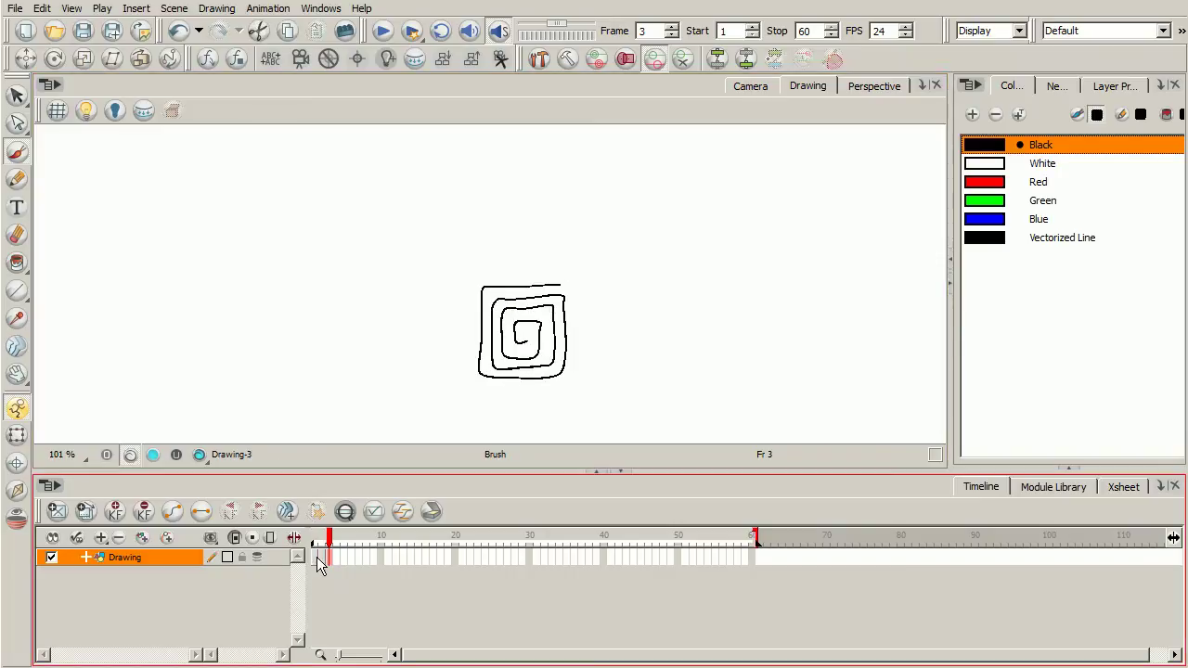
pyautogui.click(315, 557)
pyautogui.click(326, 557)
pyautogui.click(327, 558)
pyautogui.click(317, 560)
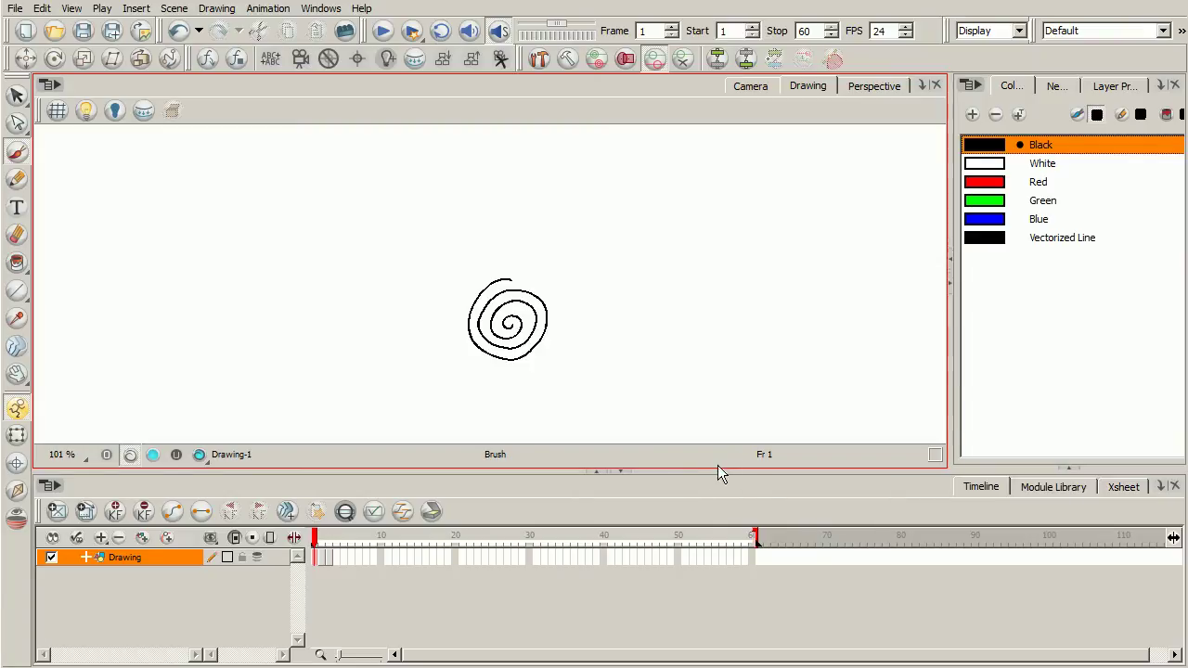
# Step: Shrink the timeline, enlarge the drawing view and show the node network beside it
pyautogui.click(671, 477)
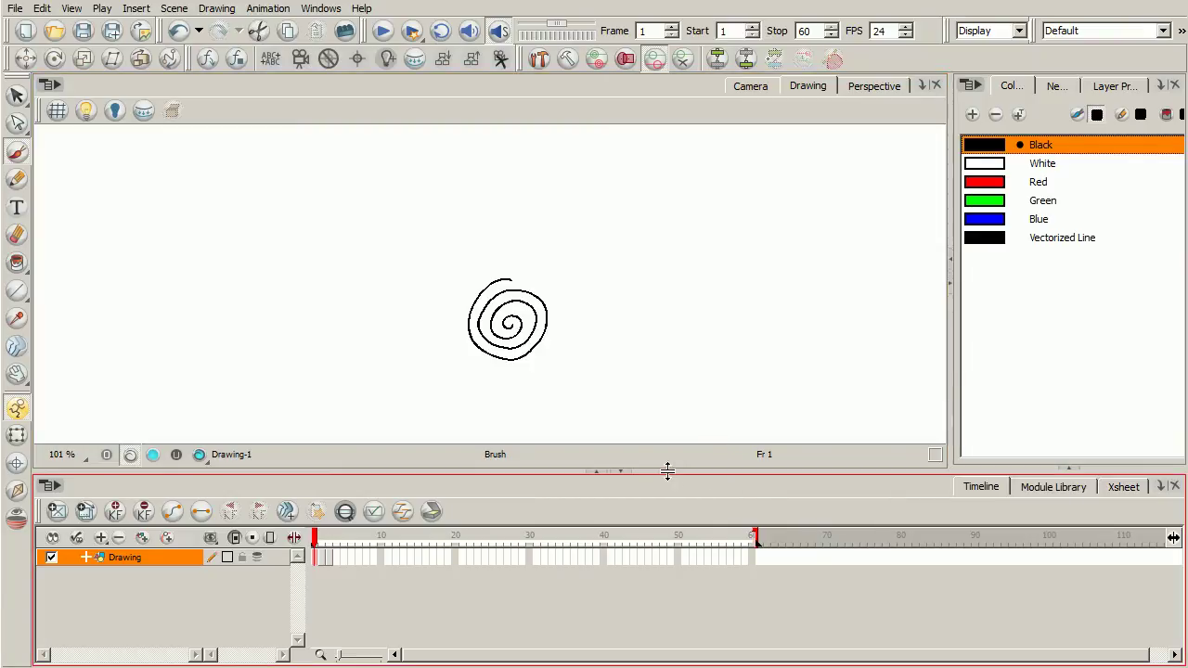
pyautogui.click(669, 473)
pyautogui.moveTo(668, 475); pyautogui.dragTo(688, 485)
pyautogui.click(958, 410)
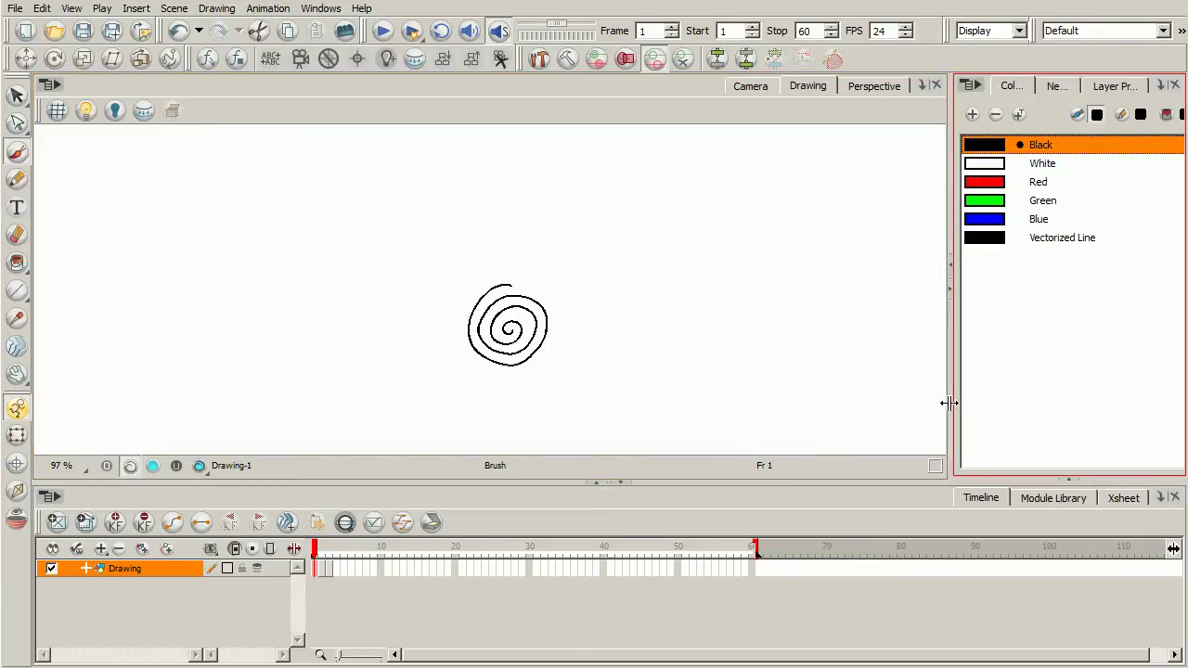
pyautogui.moveTo(949, 403); pyautogui.dragTo(587, 399)
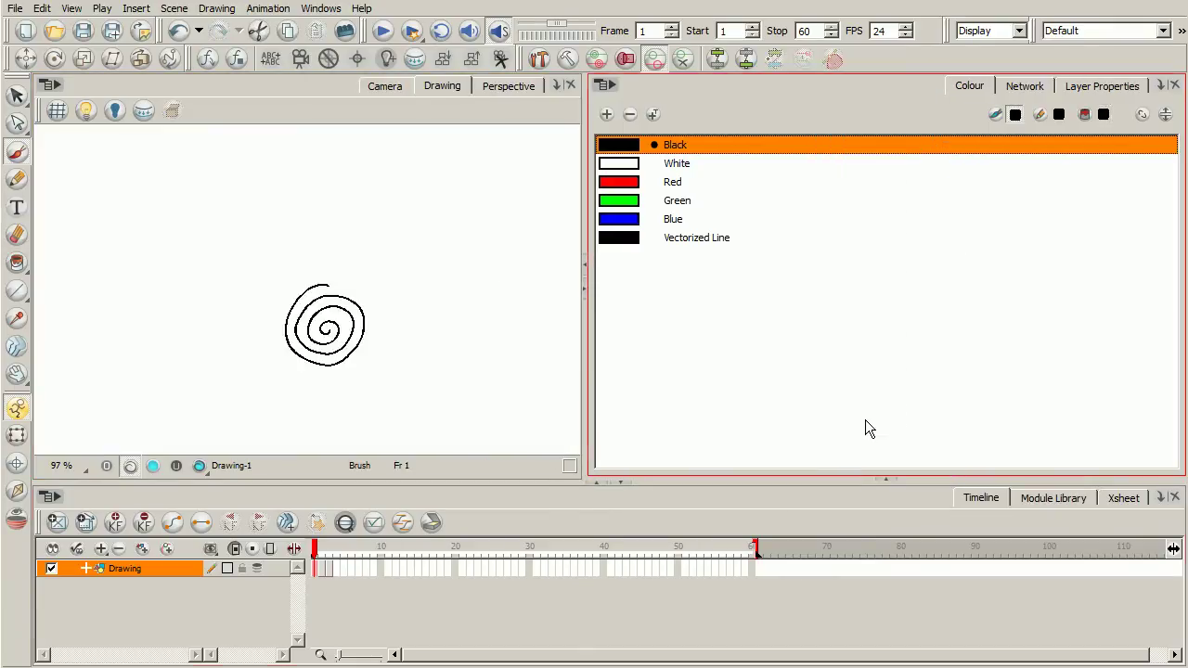
pyautogui.click(1025, 86)
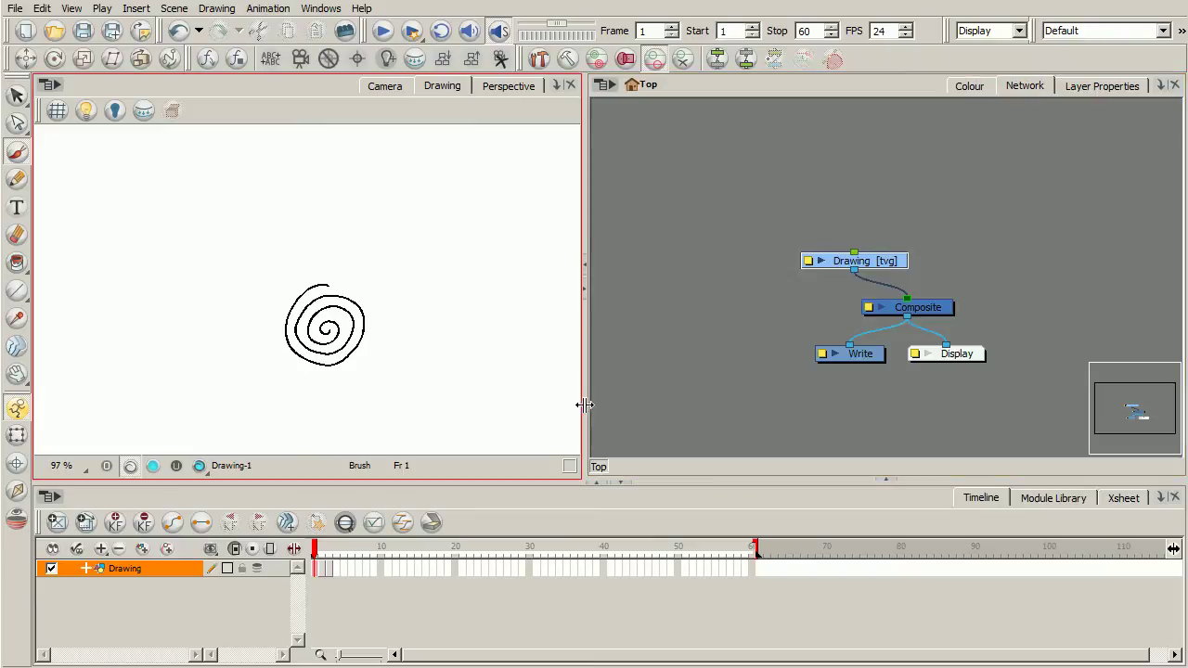
pyautogui.moveTo(581, 403); pyautogui.dragTo(552, 401)
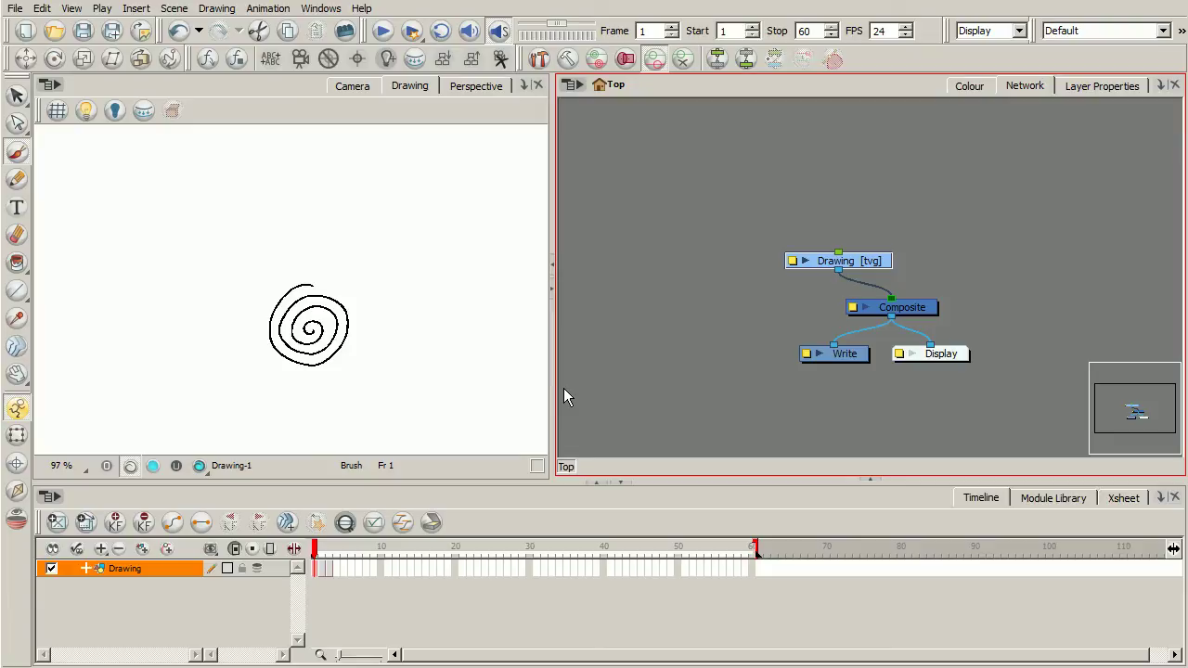
# Step: Show the Particle Module Library in the bottom panel
pyautogui.click(1015, 495)
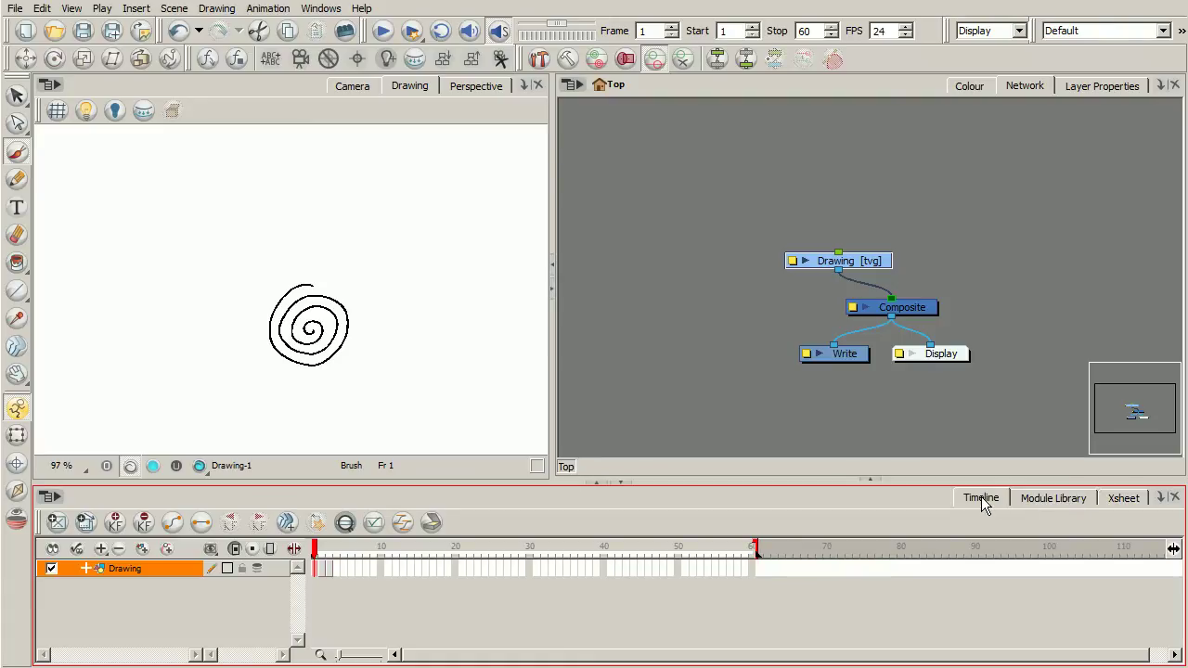
pyautogui.click(1047, 498)
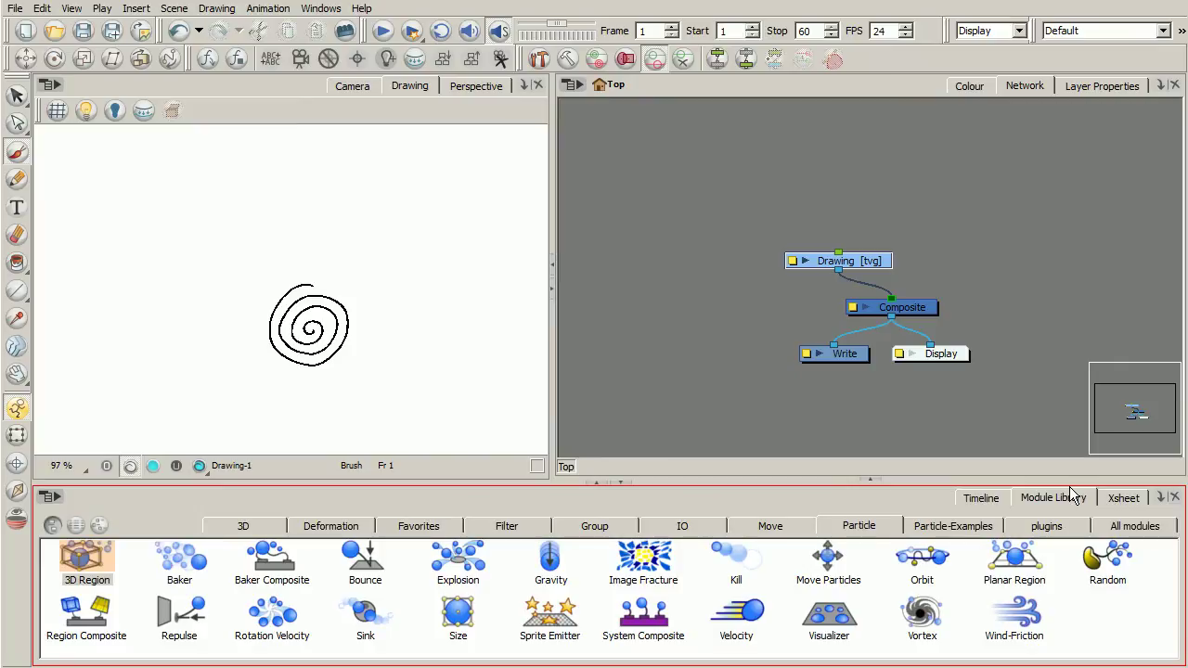
pyautogui.click(1162, 500)
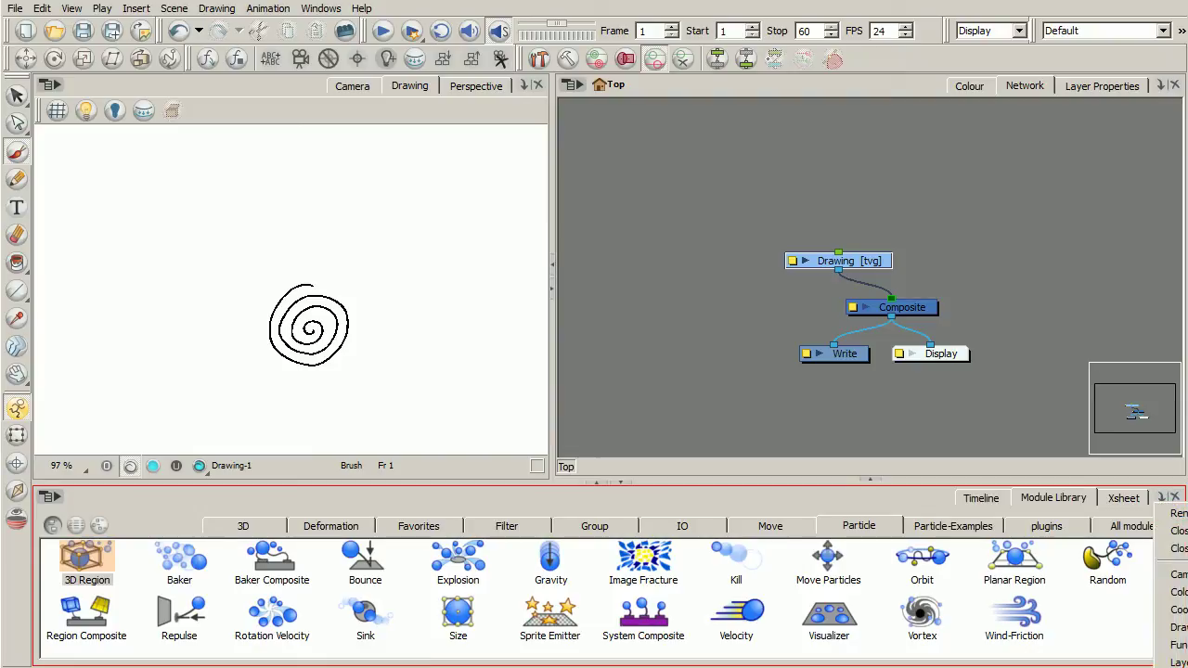
pyautogui.click(1025, 506)
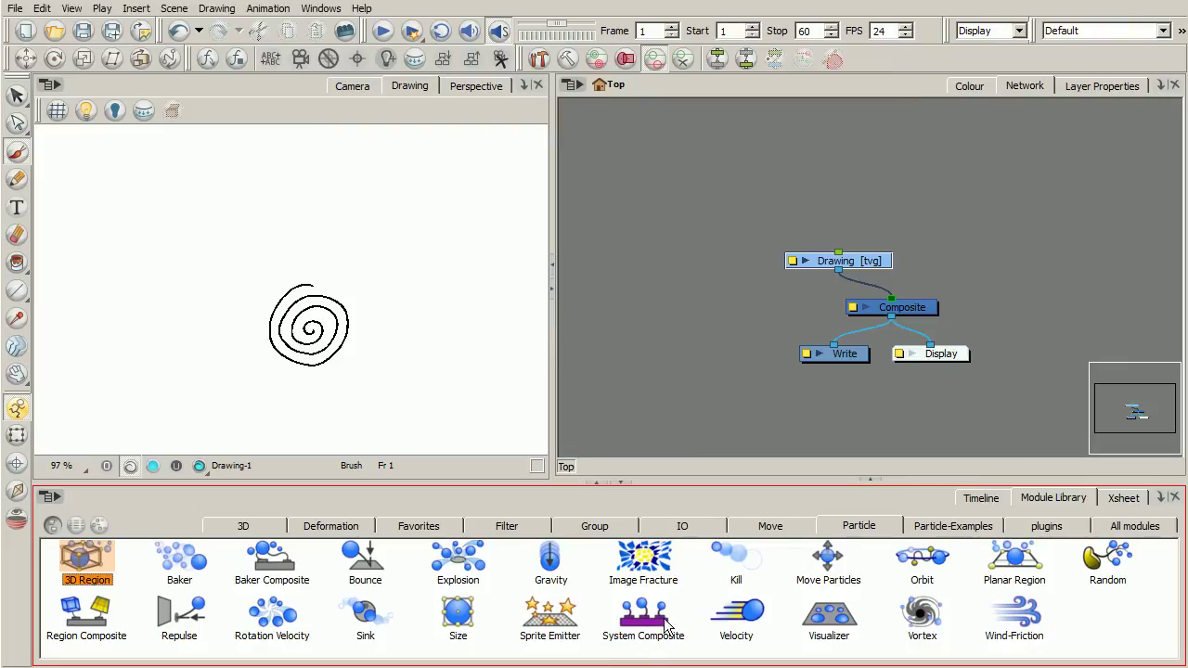
# Step: Add Particle-System-Composite, Particle-Baker and Particle-Visualizer nodes to the network, one below another
pyautogui.moveTo(656, 629); pyautogui.dragTo(953, 169)
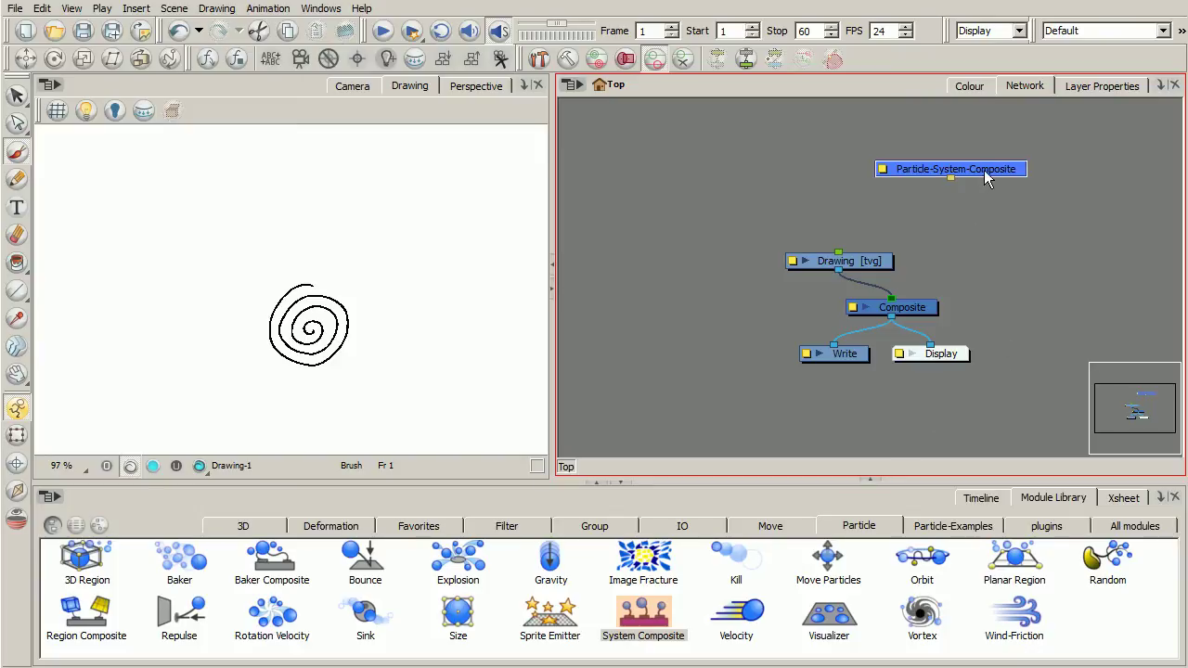
pyautogui.moveTo(986, 172); pyautogui.dragTo(1005, 158)
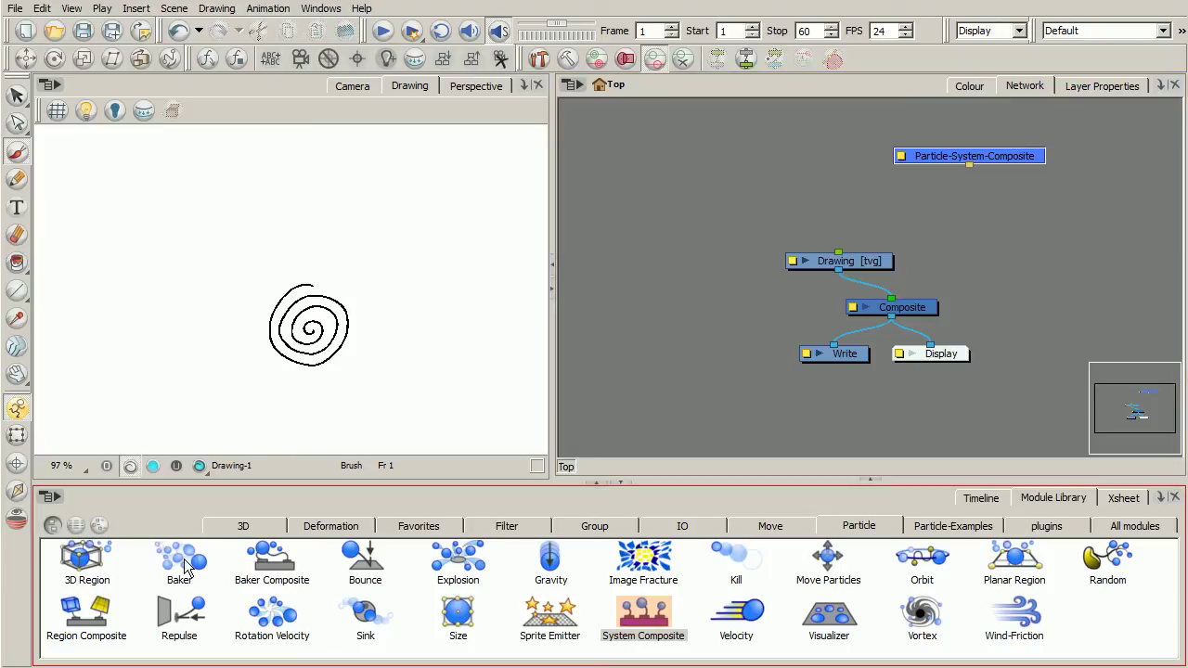
pyautogui.moveTo(190, 568); pyautogui.dragTo(882, 371)
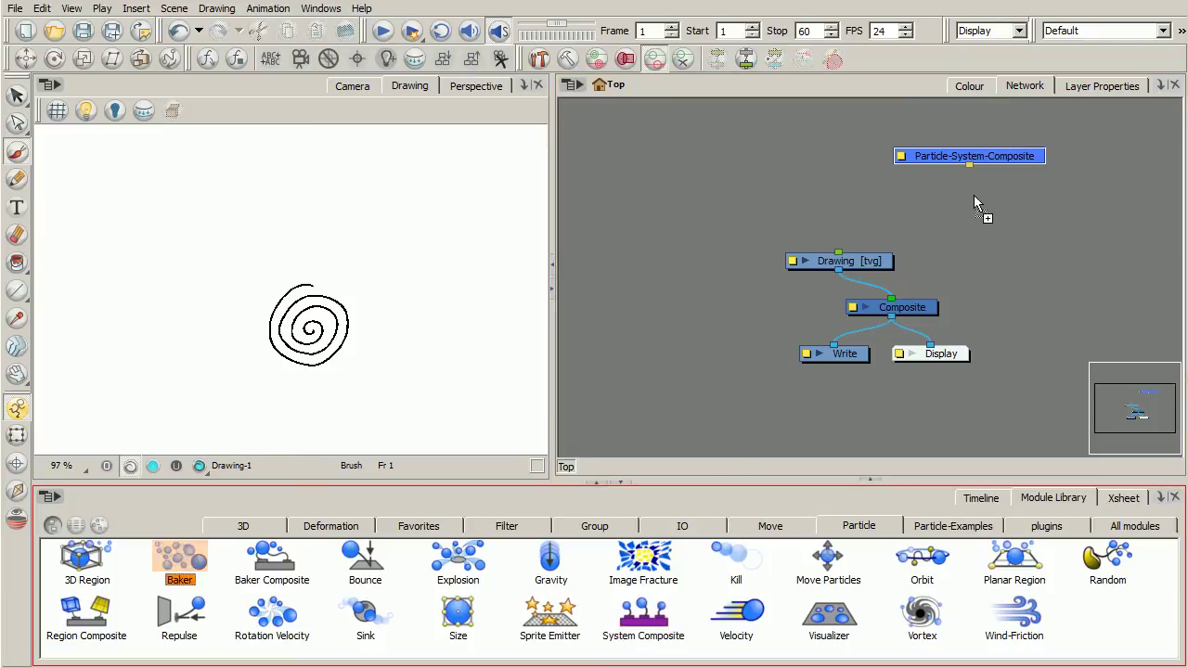
pyautogui.moveTo(974, 196); pyautogui.dragTo(983, 201)
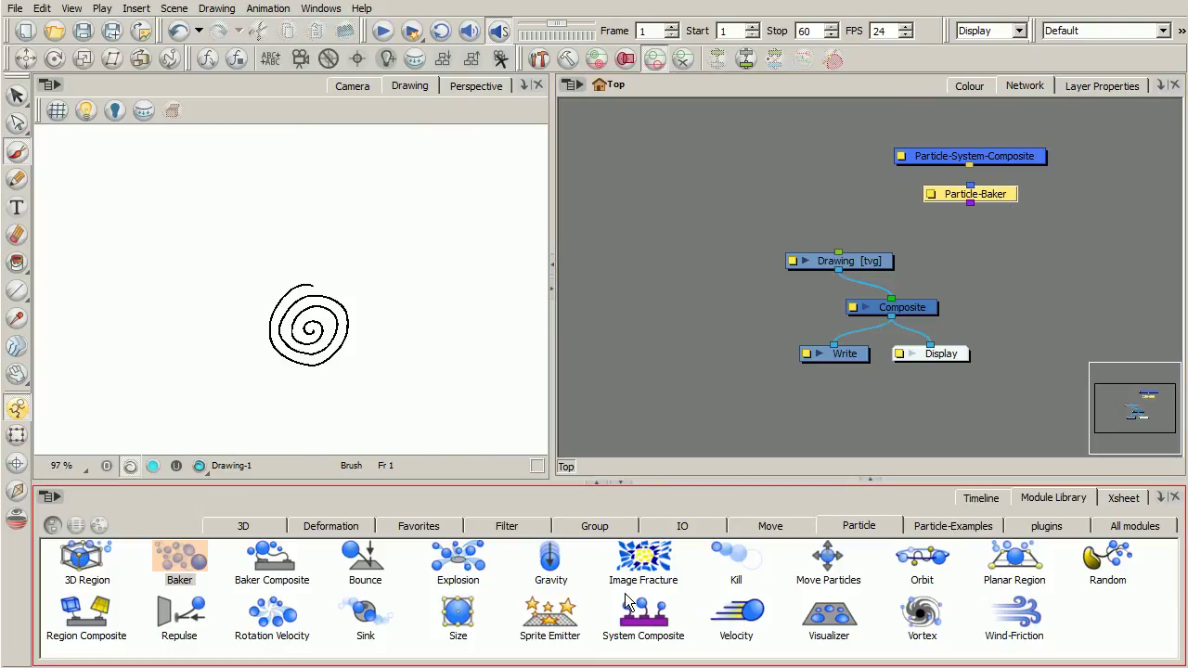
pyautogui.click(835, 620)
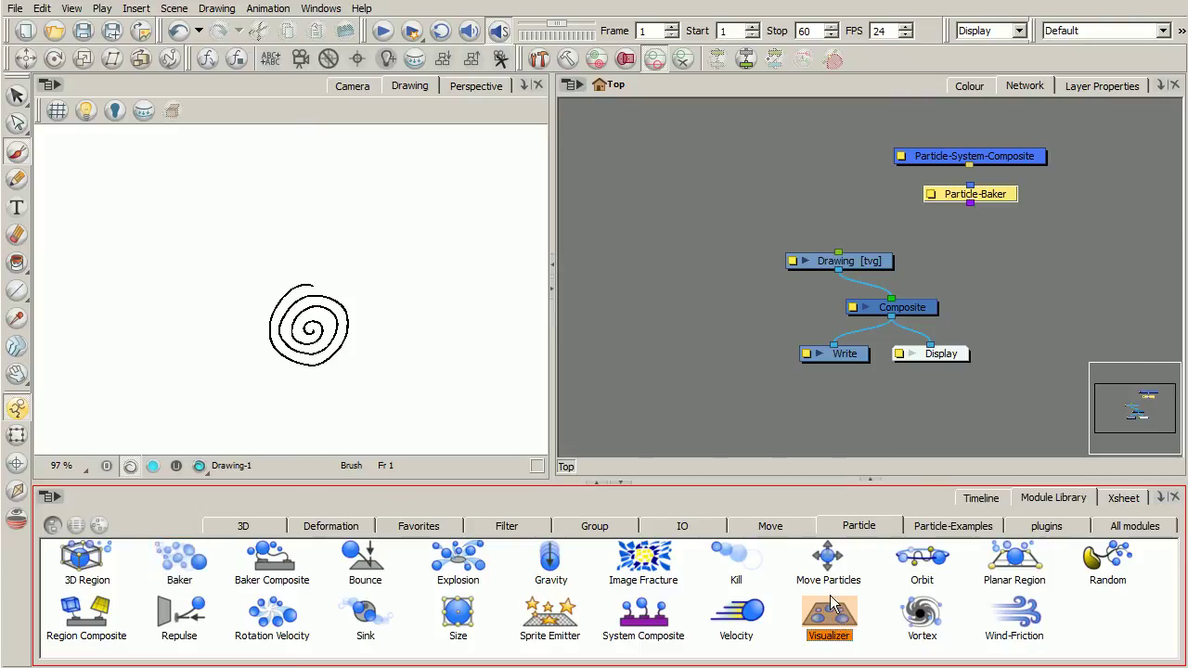
pyautogui.moveTo(832, 620); pyautogui.dragTo(1002, 239)
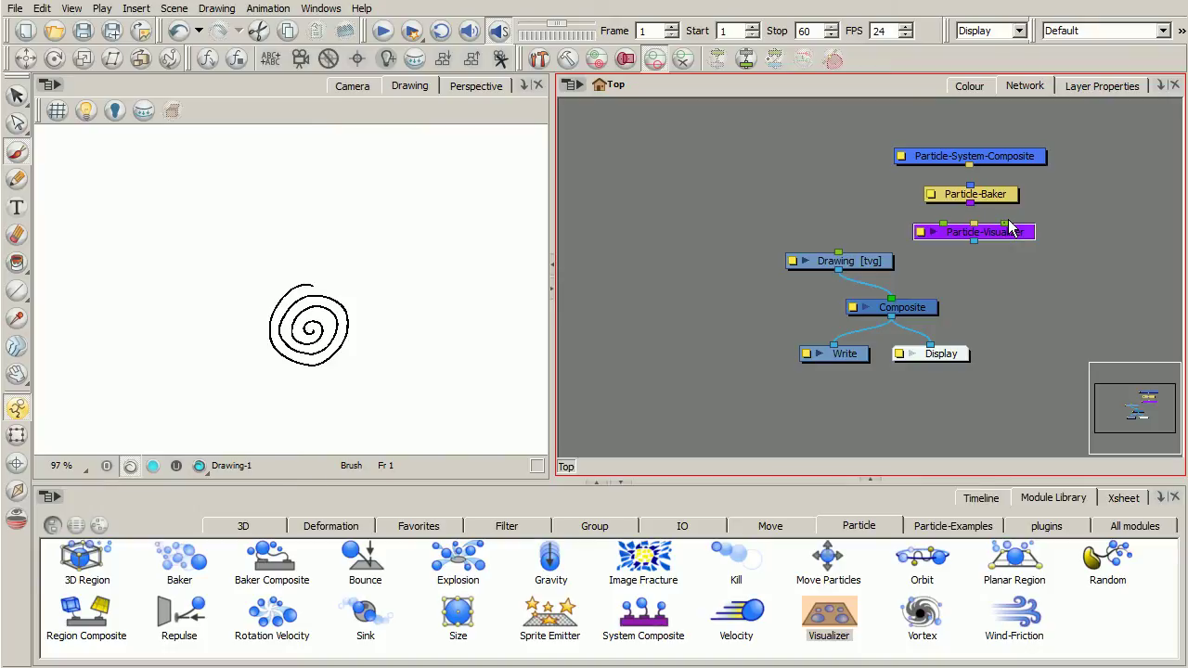
# Step: Move the Drawing node left and align the three particle nodes in a column
pyautogui.moveTo(849, 261); pyautogui.dragTo(748, 246)
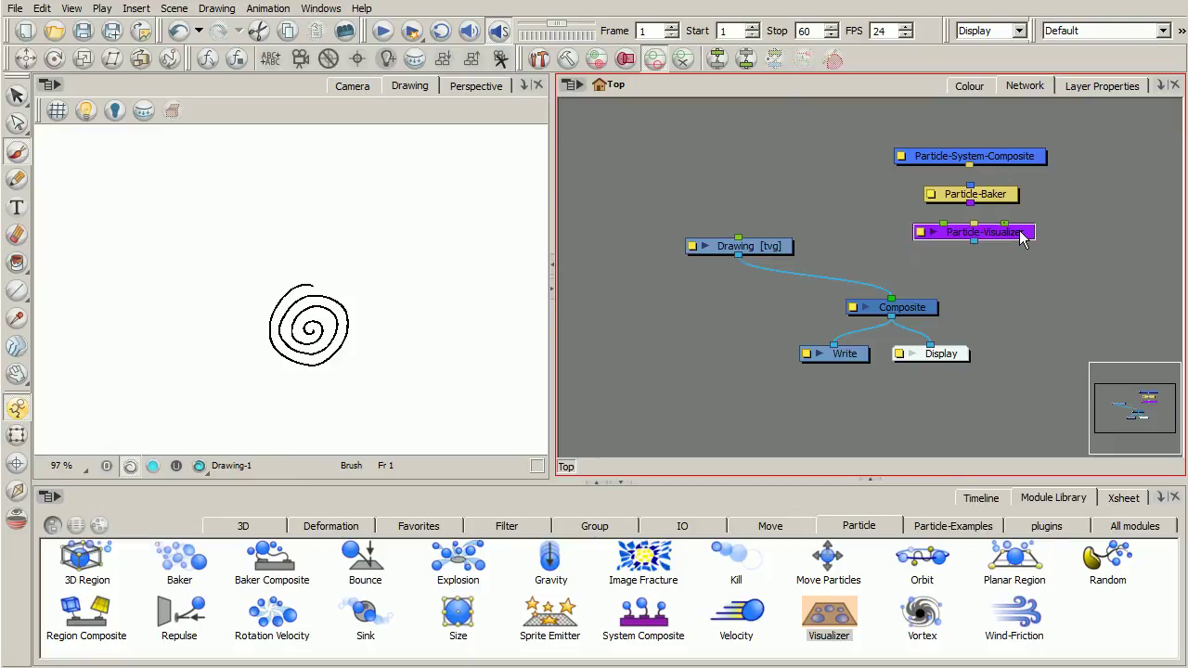
pyautogui.moveTo(1030, 237); pyautogui.dragTo(1033, 262)
pyautogui.moveTo(972, 196); pyautogui.dragTo(974, 211)
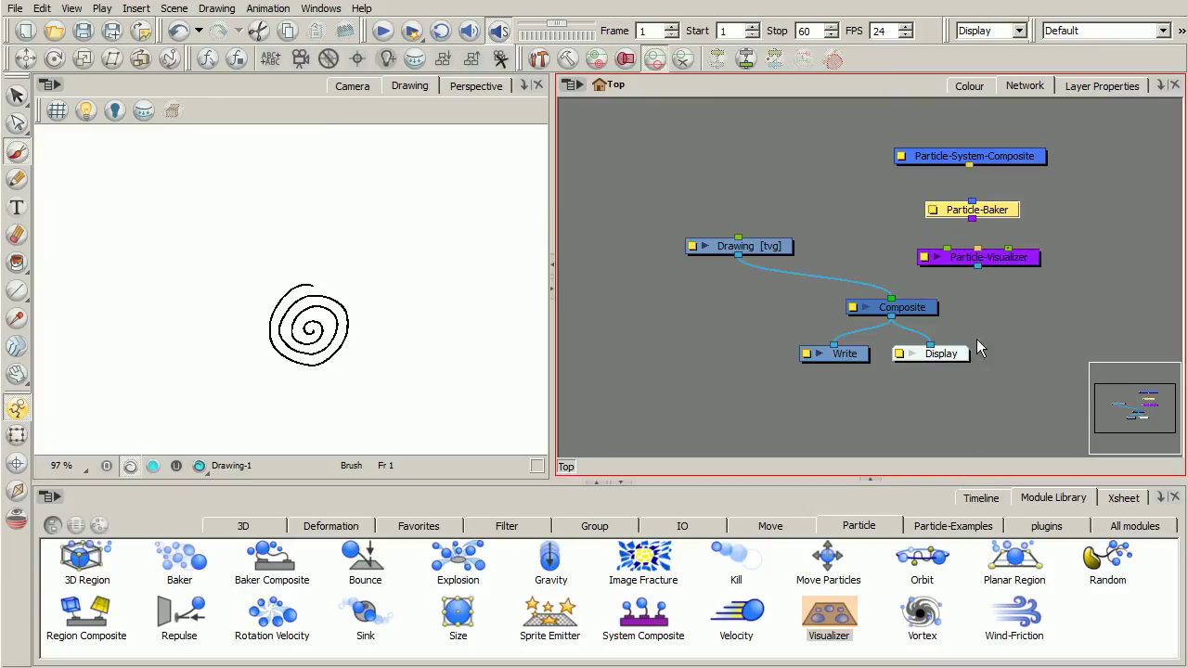
pyautogui.moveTo(991, 210); pyautogui.dragTo(999, 204)
pyautogui.moveTo(998, 159); pyautogui.dragTo(1011, 158)
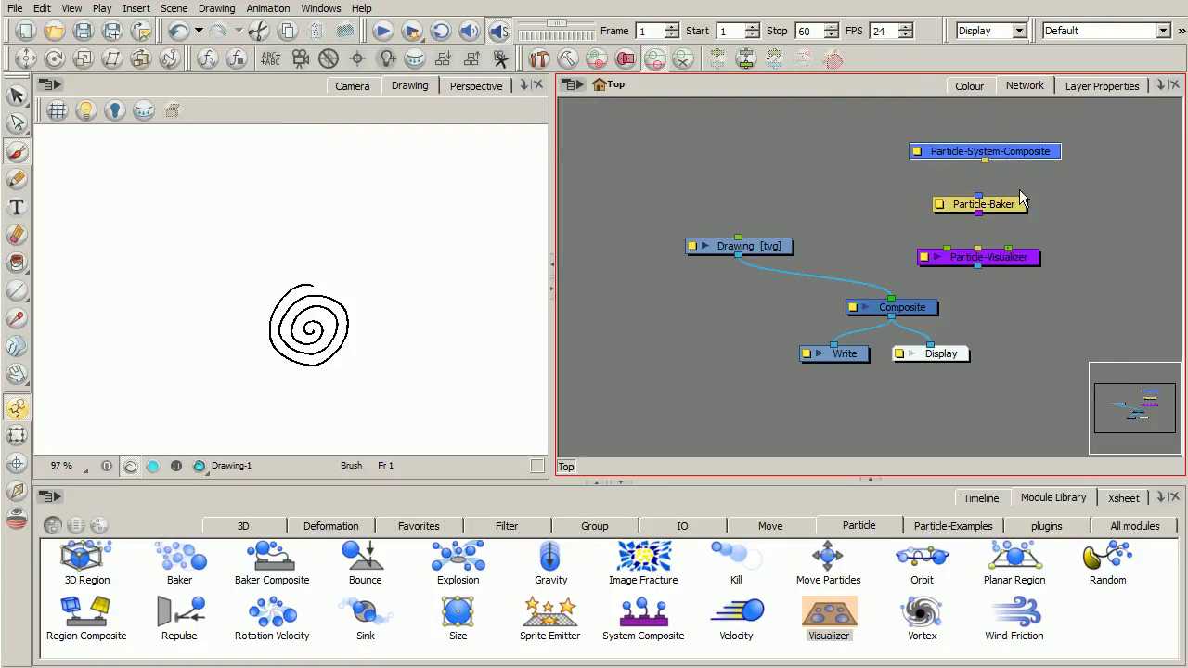
pyautogui.moveTo(991, 162); pyautogui.dragTo(983, 163)
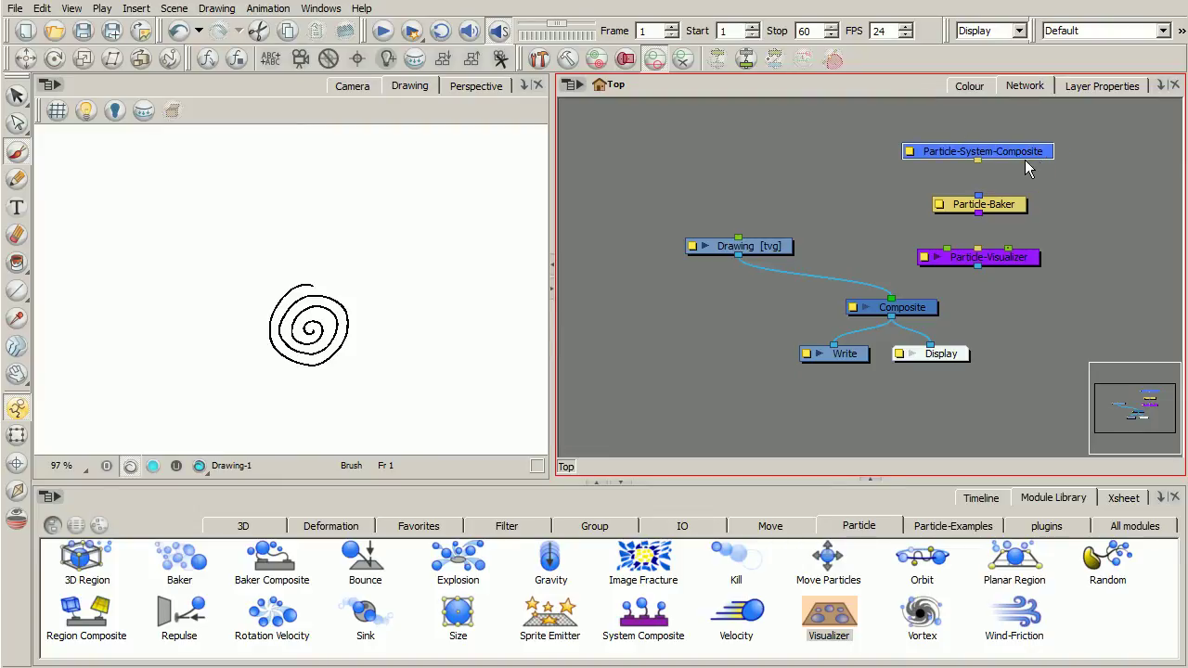
# Step: Connect Particle-System-Composite into Particle-Baker, and Particle-Baker into Particle-Visualizer
pyautogui.moveTo(999, 207); pyautogui.dragTo(1008, 203)
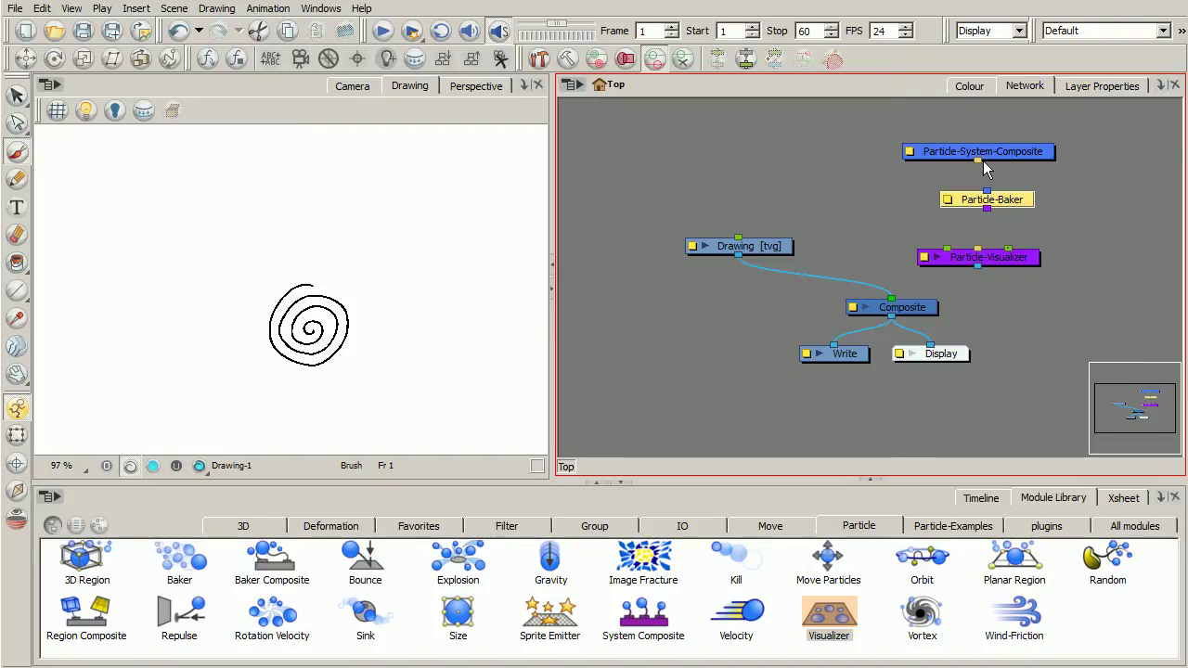
pyautogui.moveTo(981, 163); pyautogui.dragTo(988, 193)
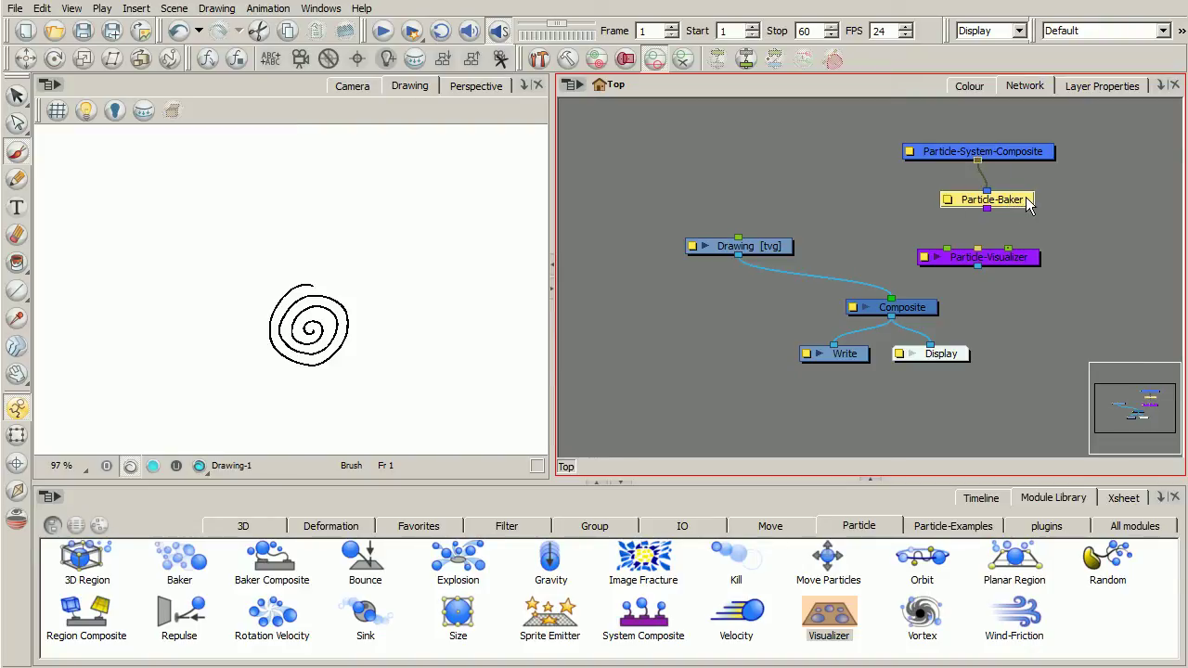
pyautogui.moveTo(1008, 258); pyautogui.dragTo(1017, 254)
pyautogui.click(1016, 204)
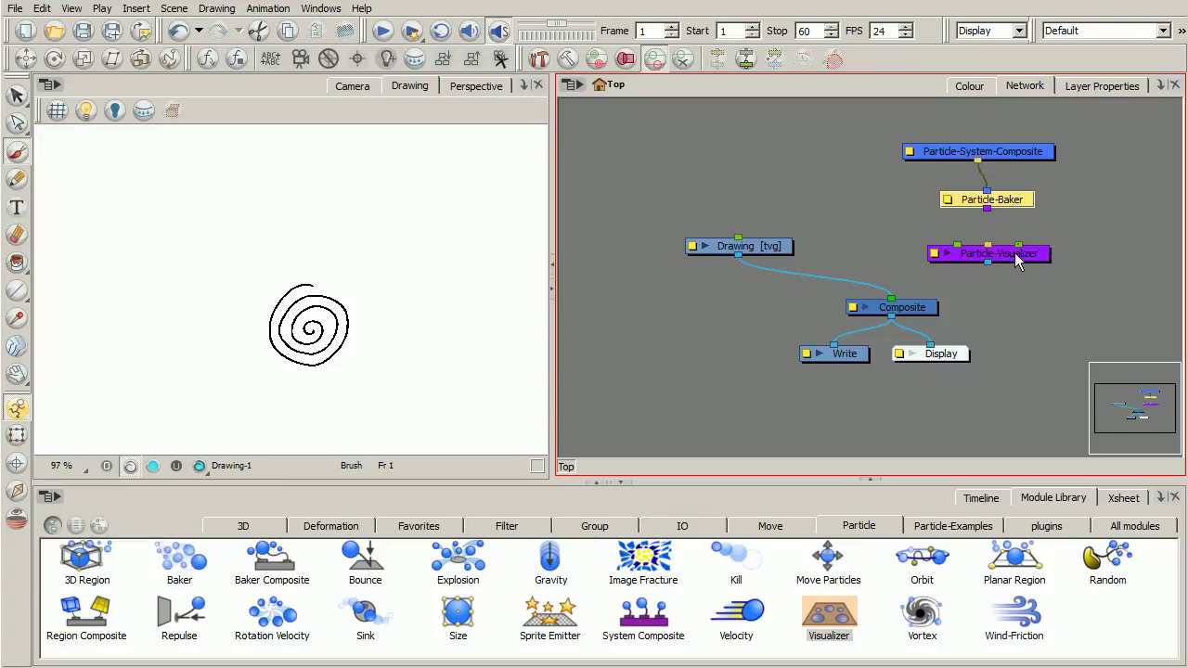
pyautogui.click(1014, 258)
pyautogui.click(998, 204)
pyautogui.moveTo(987, 209); pyautogui.dragTo(996, 247)
# Step: Move Particle-Visualizer toward the Composite and shift the particle nodes left into one line
pyautogui.moveTo(1007, 200); pyautogui.dragTo(998, 191)
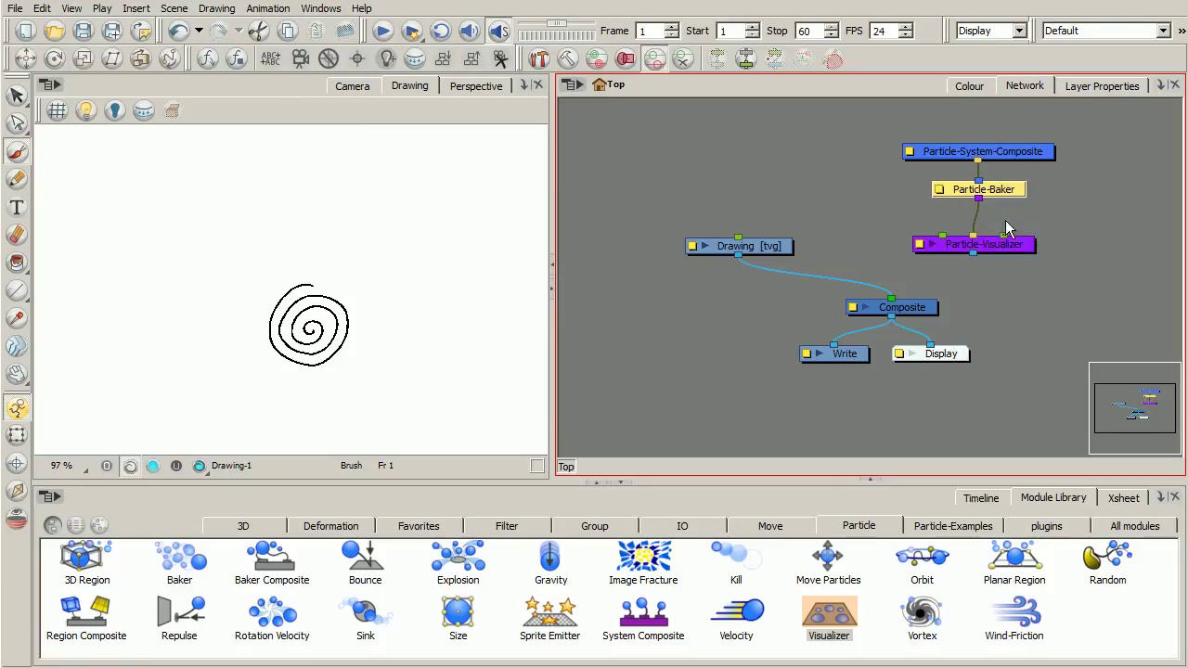
pyautogui.moveTo(1000, 256); pyautogui.dragTo(906, 299)
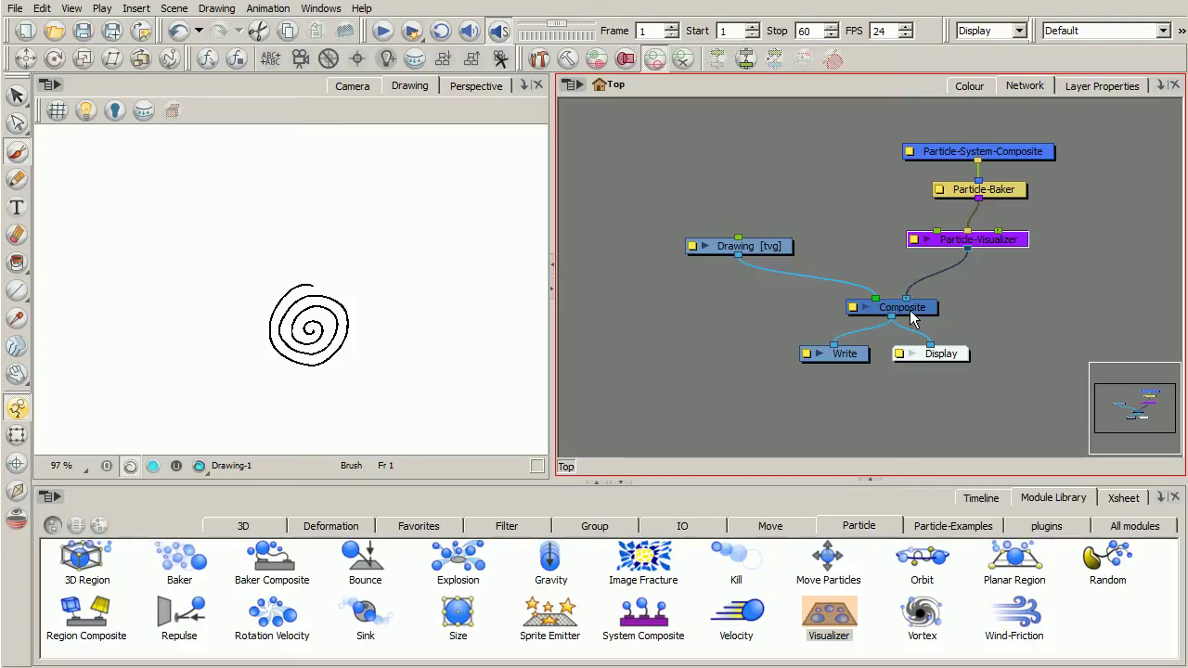
pyautogui.moveTo(956, 239); pyautogui.dragTo(921, 242)
pyautogui.moveTo(1010, 197); pyautogui.dragTo(966, 195)
pyautogui.moveTo(984, 154); pyautogui.dragTo(939, 147)
pyautogui.moveTo(974, 250); pyautogui.dragTo(954, 258)
pyautogui.moveTo(960, 193); pyautogui.dragTo(953, 194)
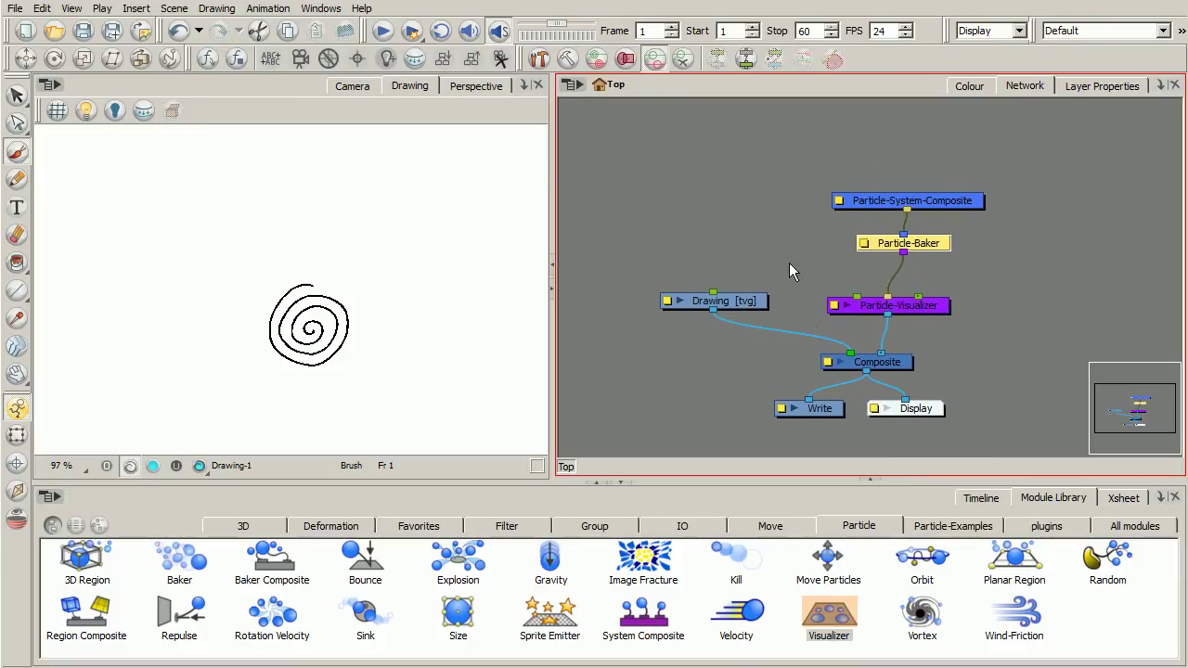
# Step: View the spiral in the Camera view across frames 1 to 3, then bring back the particle library
pyautogui.click(353, 86)
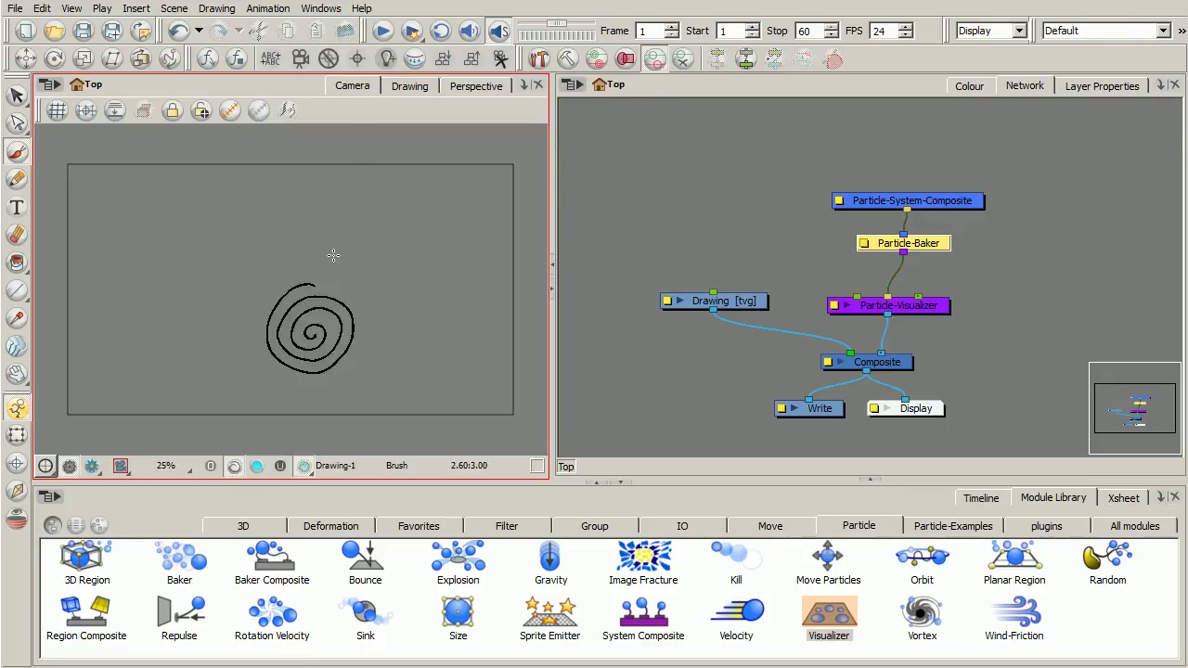
pyautogui.click(981, 498)
pyautogui.moveTo(319, 555)
pyautogui.mouseDown()
pyautogui.moveTo(333, 557)
pyautogui.moveTo(315, 557)
pyautogui.mouseUp()
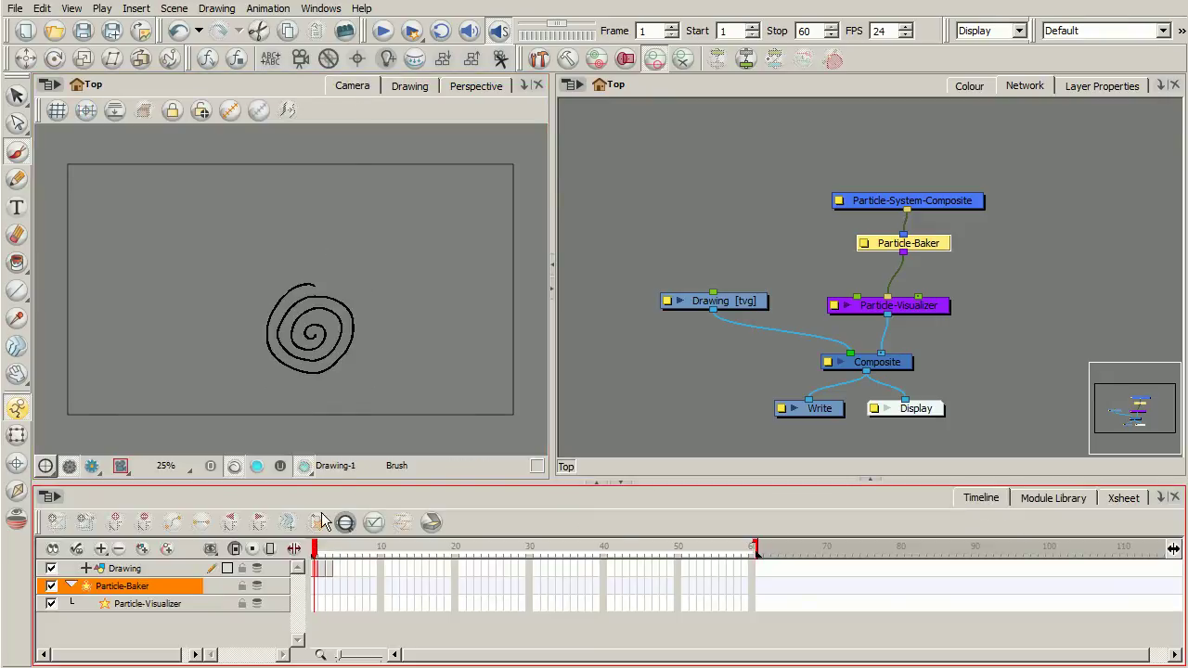
pyautogui.click(411, 86)
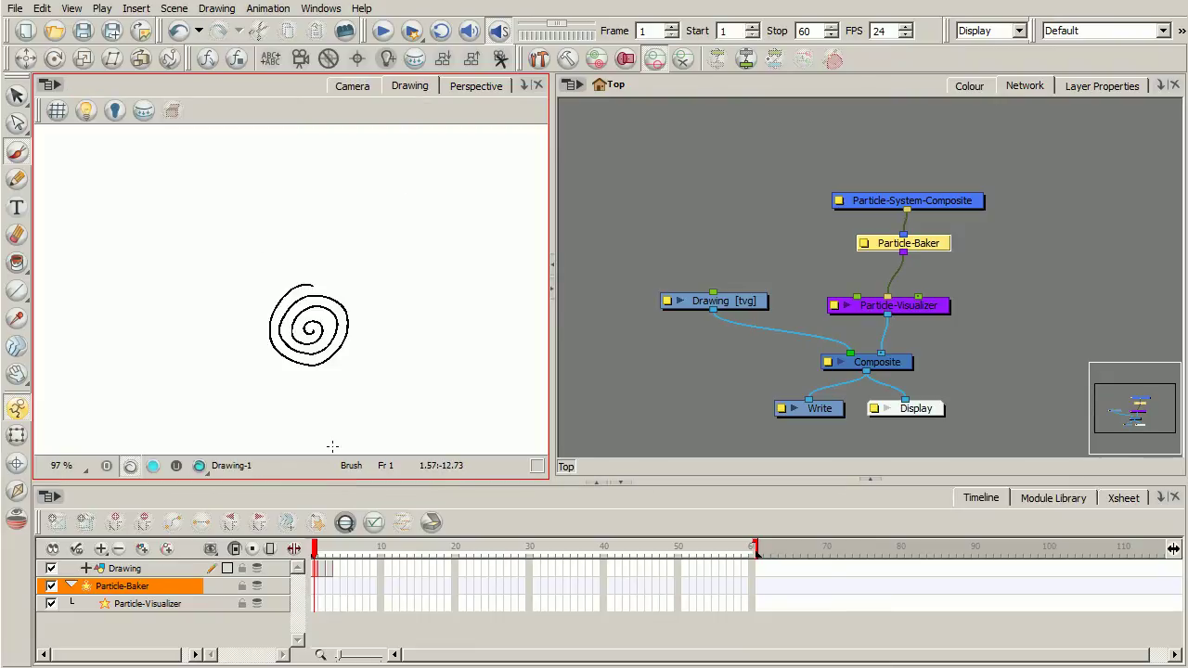
pyautogui.click(357, 86)
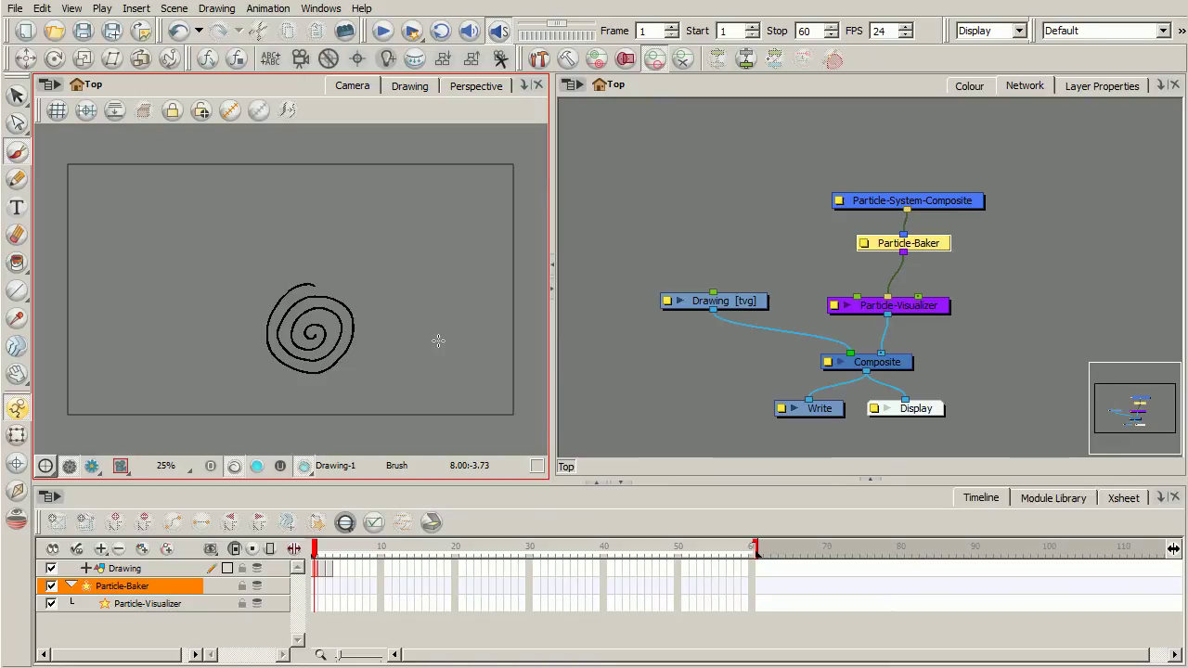
pyautogui.moveTo(734, 300); pyautogui.dragTo(720, 261)
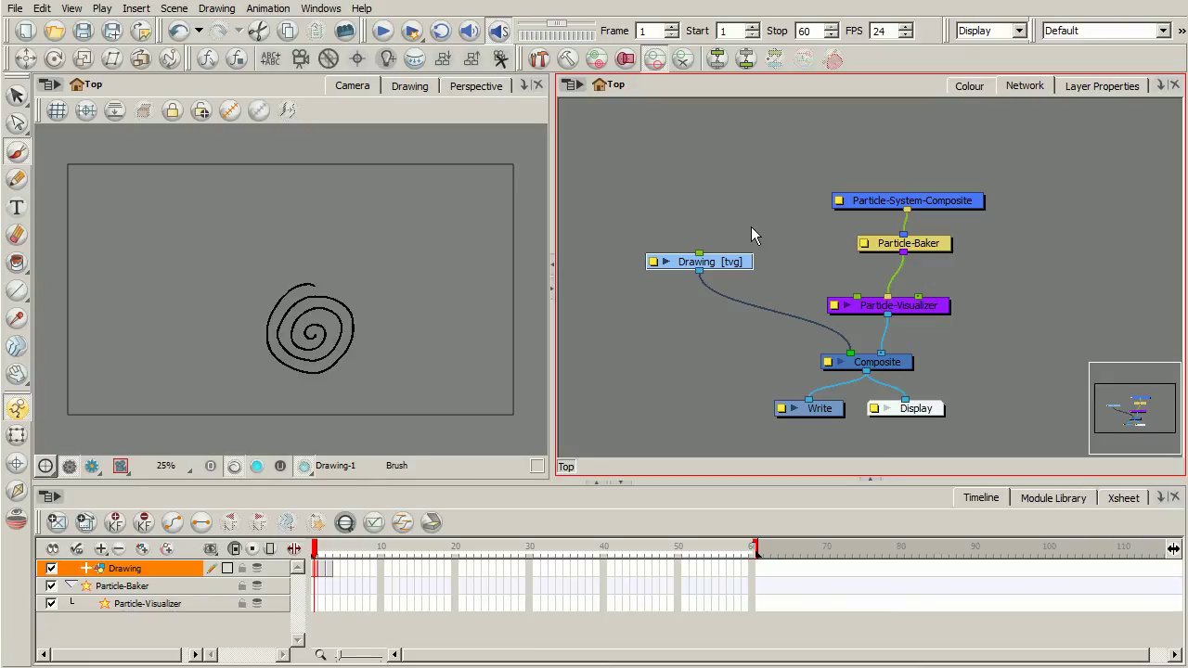
pyautogui.click(1052, 498)
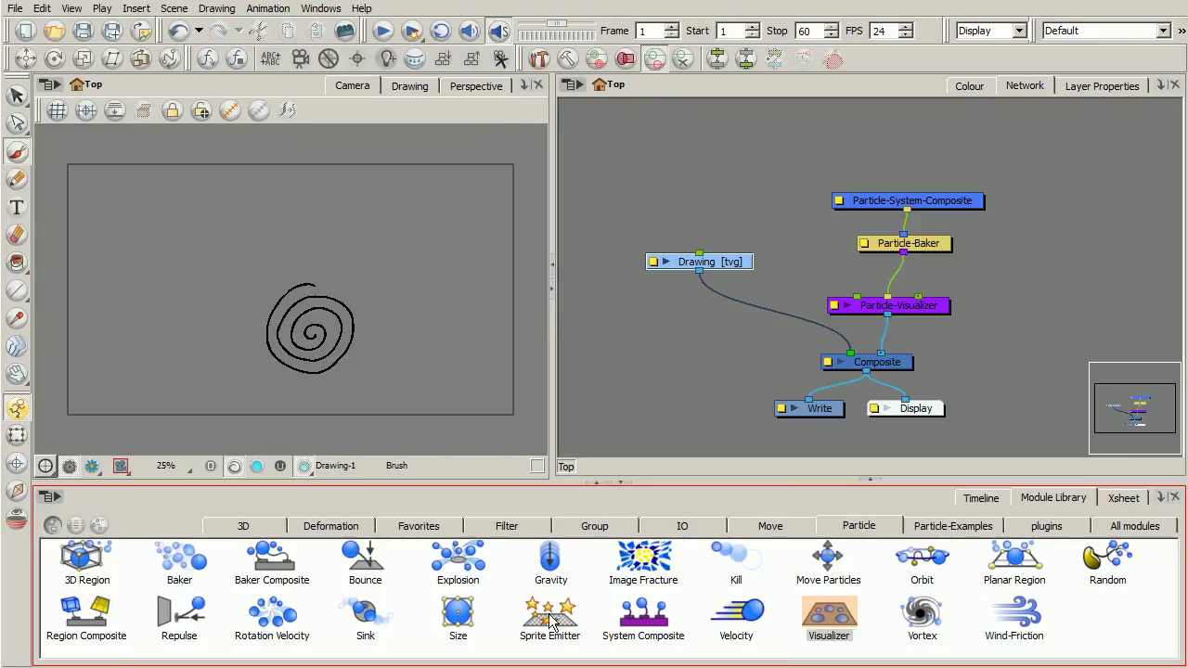
# Step: Place a Sprite-Emitter node above Particle-System-Composite and nudge it into place
pyautogui.moveTo(568, 620); pyautogui.dragTo(910, 150)
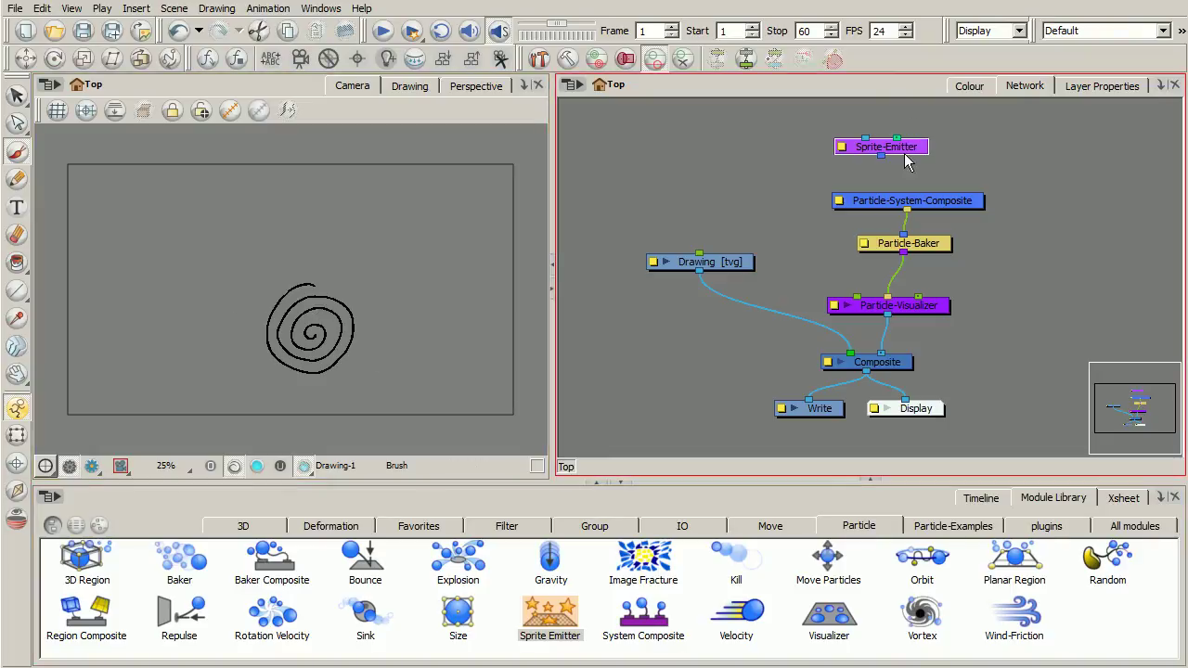
pyautogui.moveTo(886, 147); pyautogui.dragTo(844, 144)
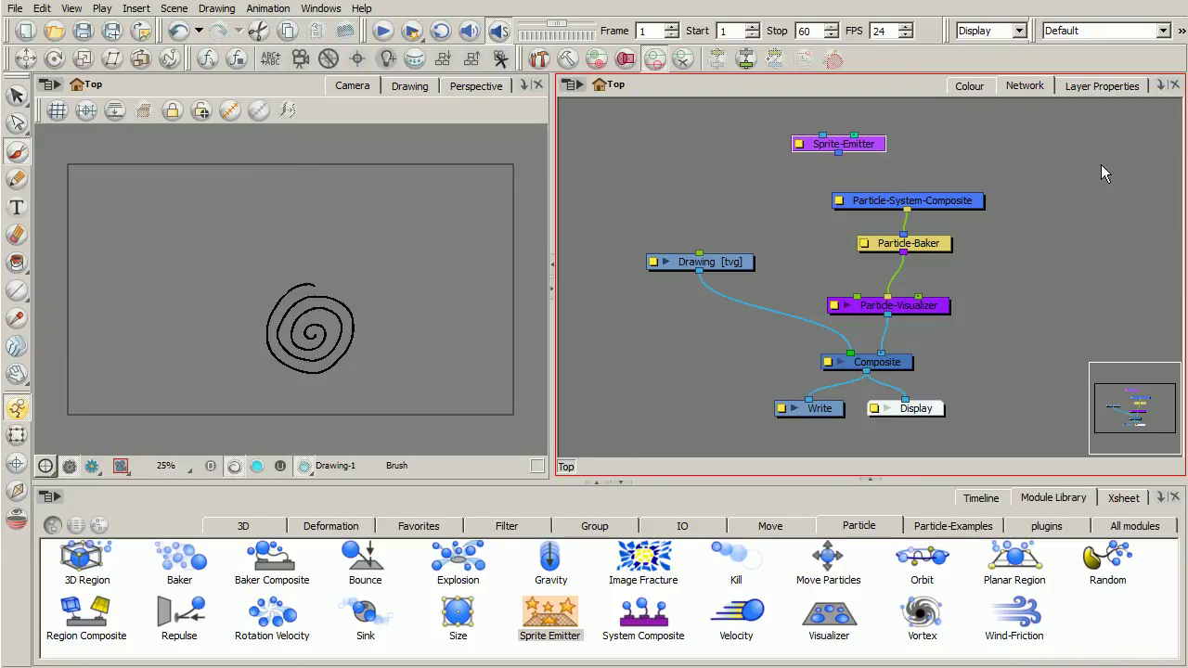
pyautogui.moveTo(846, 165); pyautogui.dragTo(906, 192)
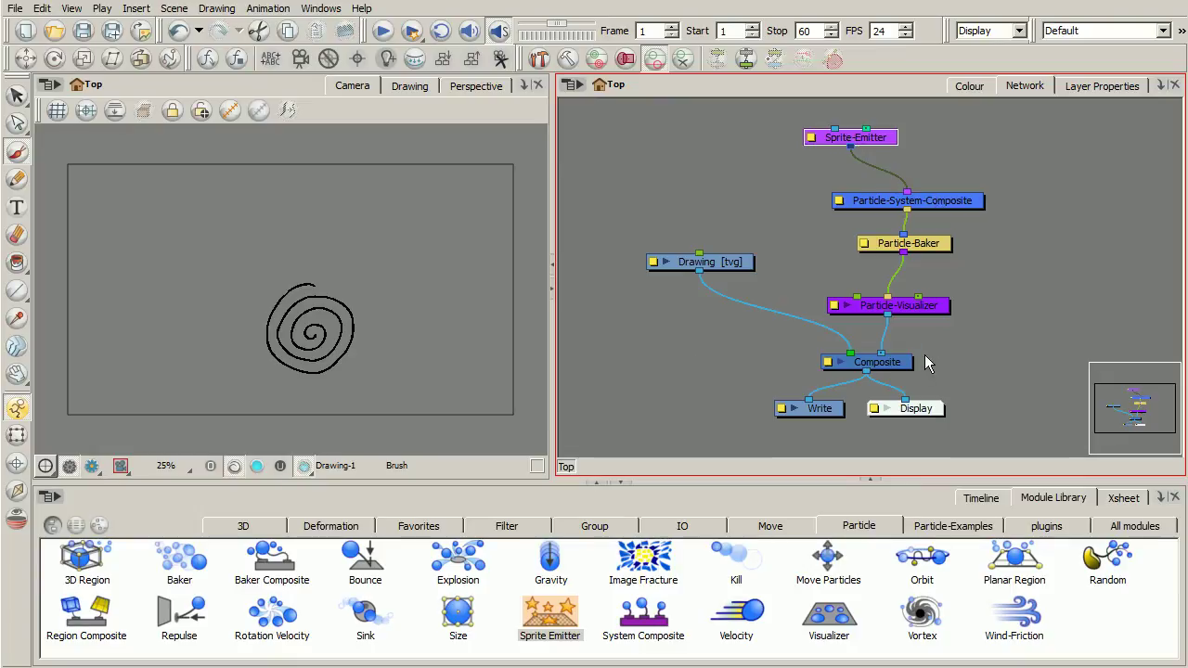
pyautogui.moveTo(960, 359); pyautogui.dragTo(961, 384)
pyautogui.moveTo(728, 293); pyautogui.dragTo(710, 285)
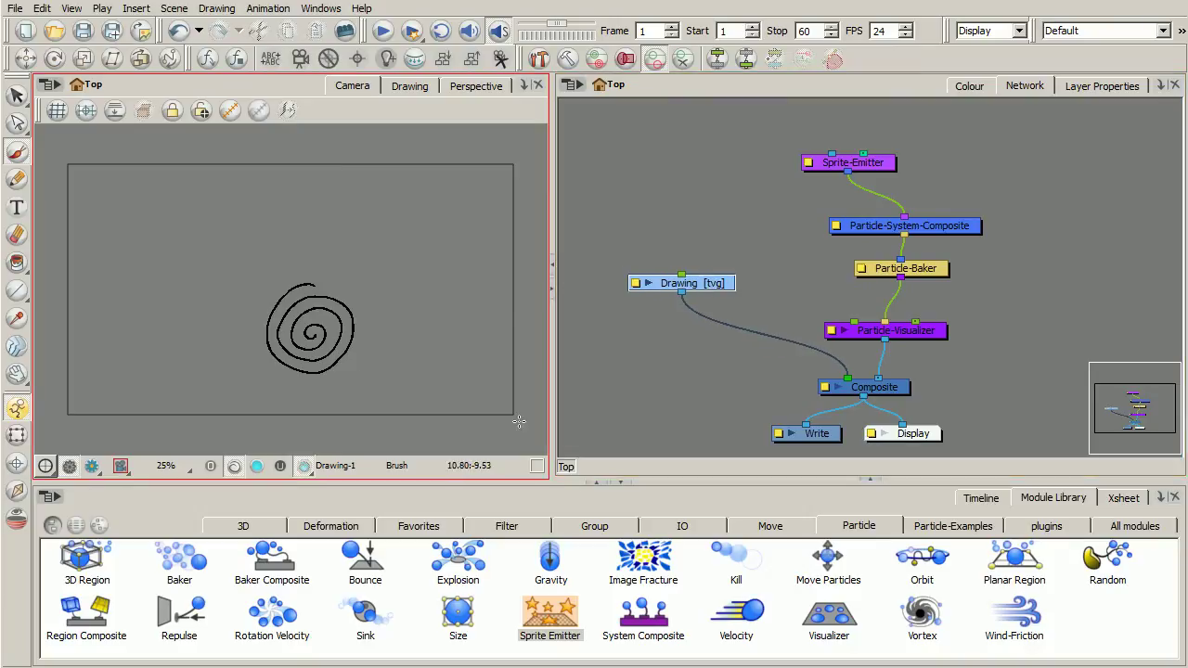
# Step: Disconnect Drawing [tvg] from the Composite and move it above Sprite-Emitter
pyautogui.moveTo(847, 380)
pyautogui.mouseDown()
pyautogui.moveTo(752, 362)
pyautogui.moveTo(754, 346)
pyautogui.mouseUp()
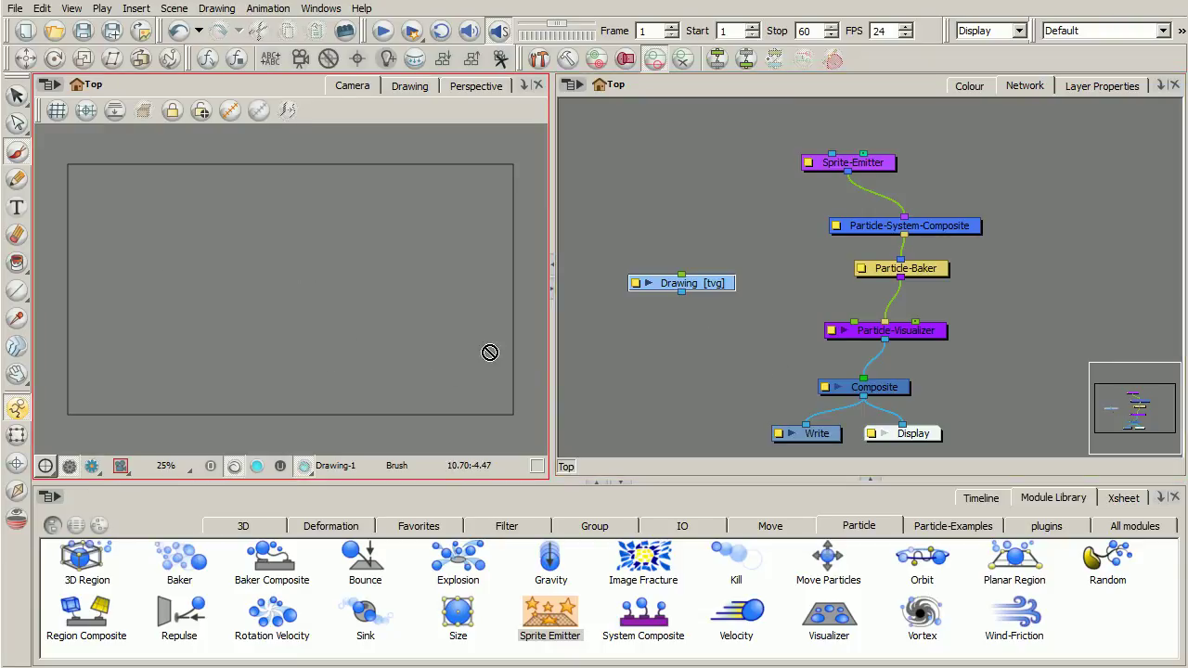
pyautogui.moveTo(705, 283); pyautogui.dragTo(733, 125)
pyautogui.scroll(3, 980, 303)
pyautogui.moveTo(720, 205)
pyautogui.mouseDown()
pyautogui.moveTo(737, 140)
pyautogui.moveTo(787, 139)
pyautogui.mouseUp()
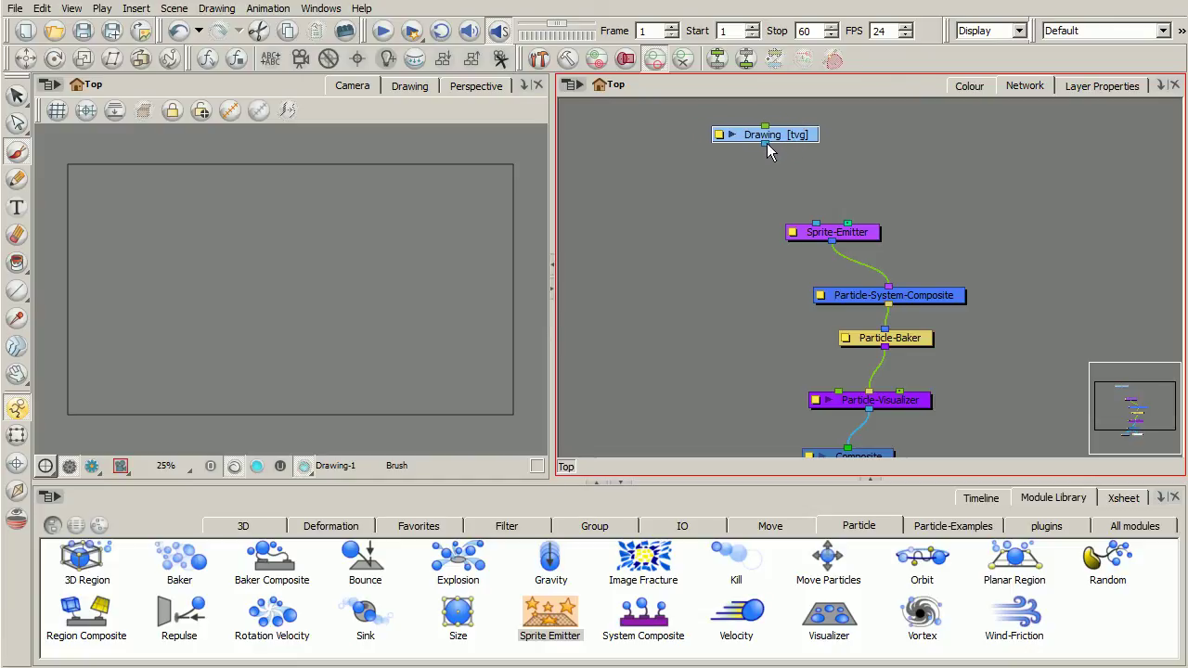
# Step: Connect the Drawing [tvg] output into Sprite-Emitter and tidy both nodes
pyautogui.moveTo(810, 189); pyautogui.dragTo(820, 226)
pyautogui.moveTo(796, 139); pyautogui.dragTo(748, 148)
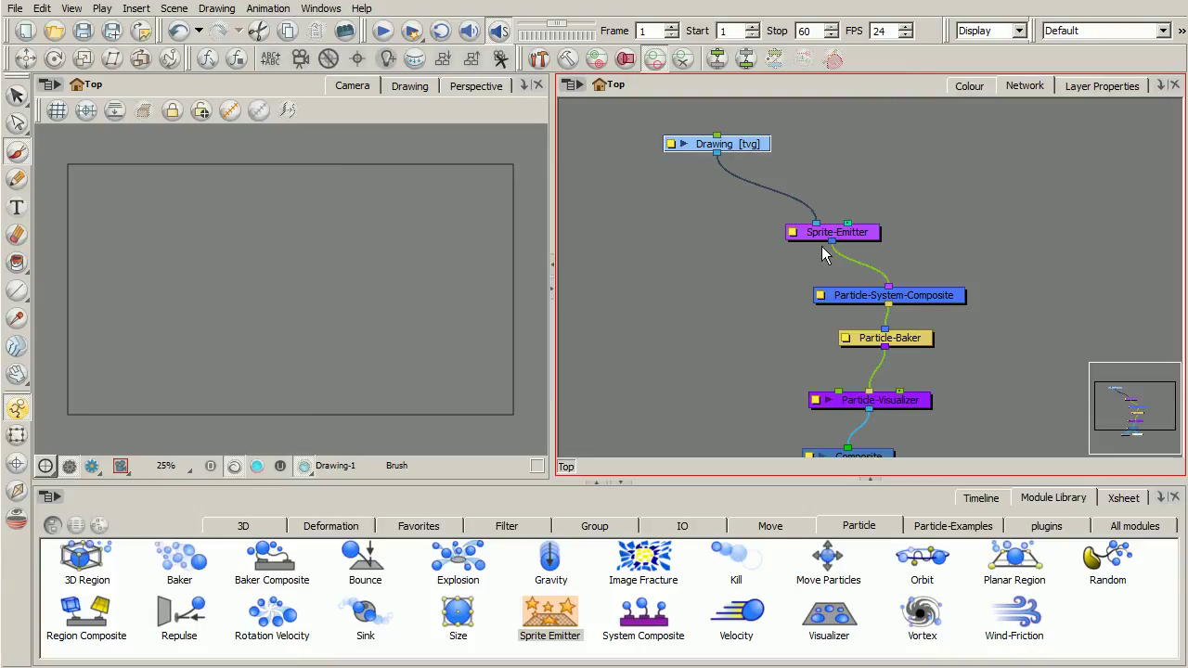
pyautogui.moveTo(859, 235); pyautogui.dragTo(854, 237)
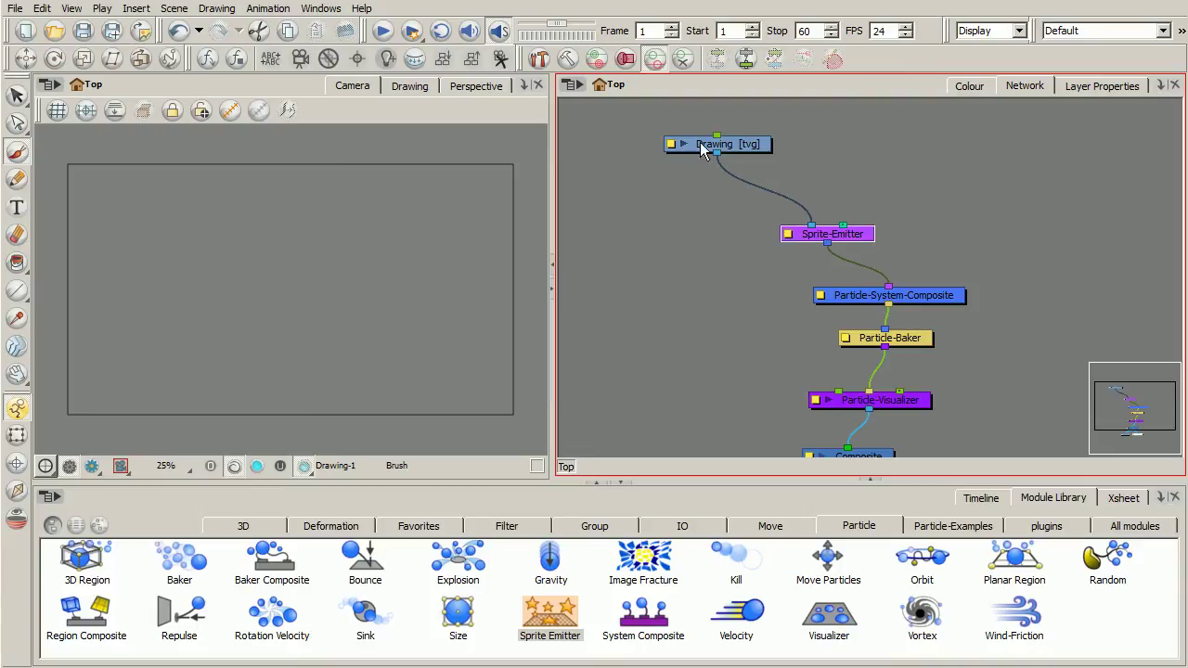
pyautogui.moveTo(741, 150); pyautogui.dragTo(733, 148)
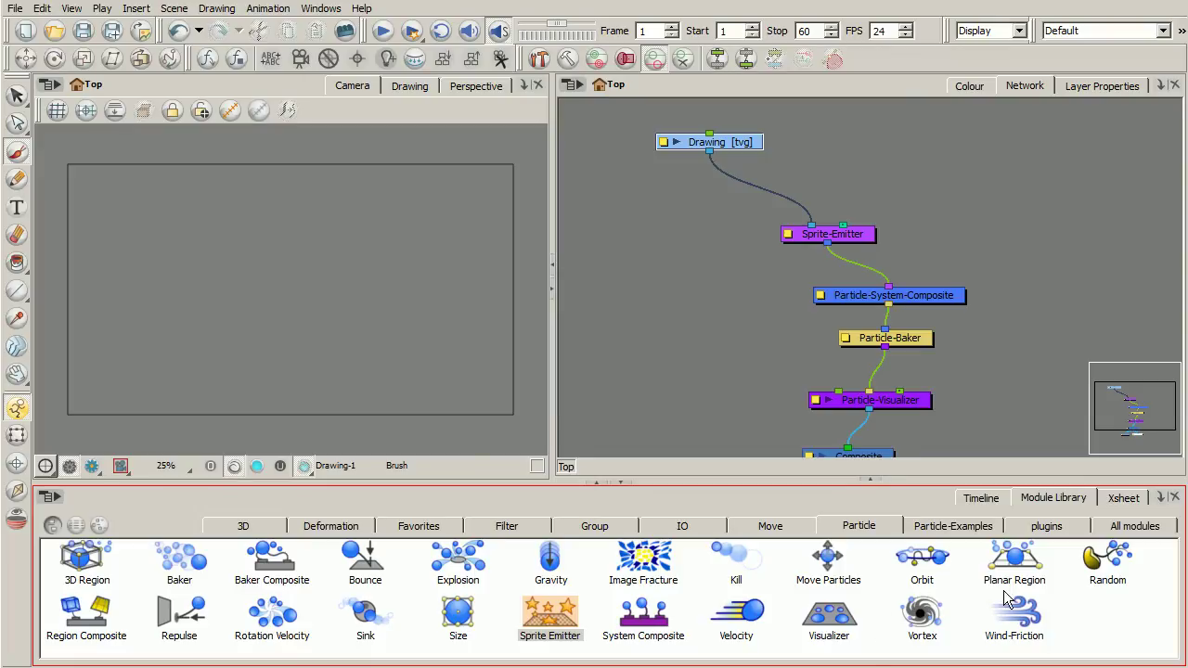
# Step: Add a 3D-Region node from the particle library and connect it into Sprite-Emitter
pyautogui.click(1021, 568)
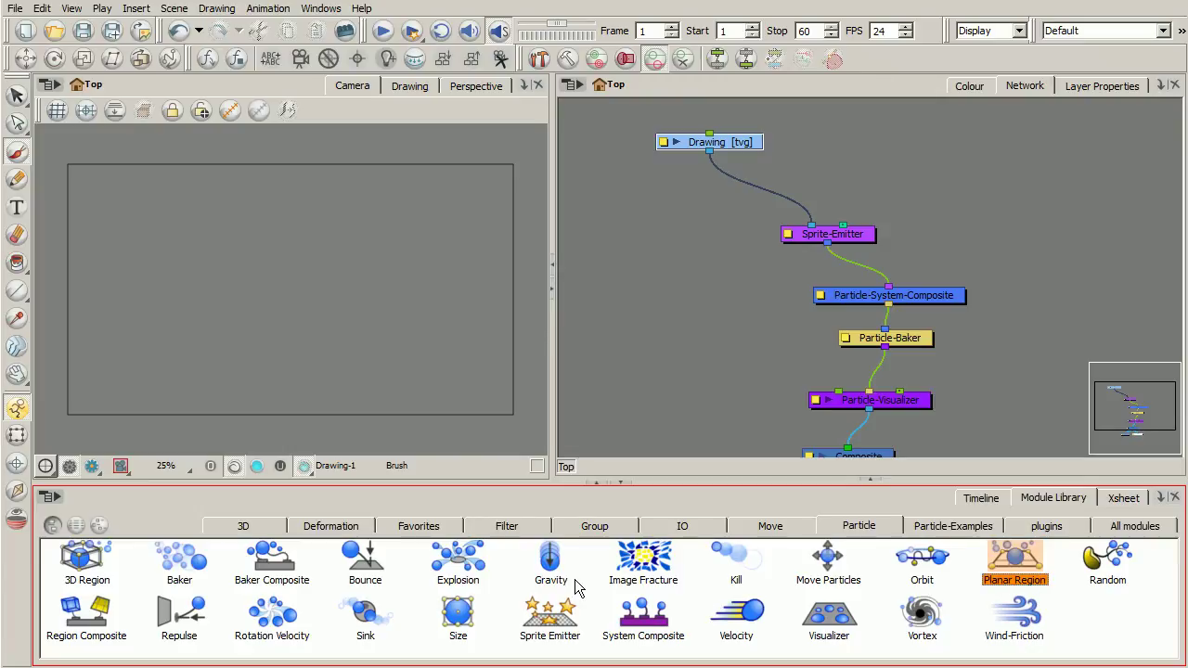
pyautogui.click(95, 568)
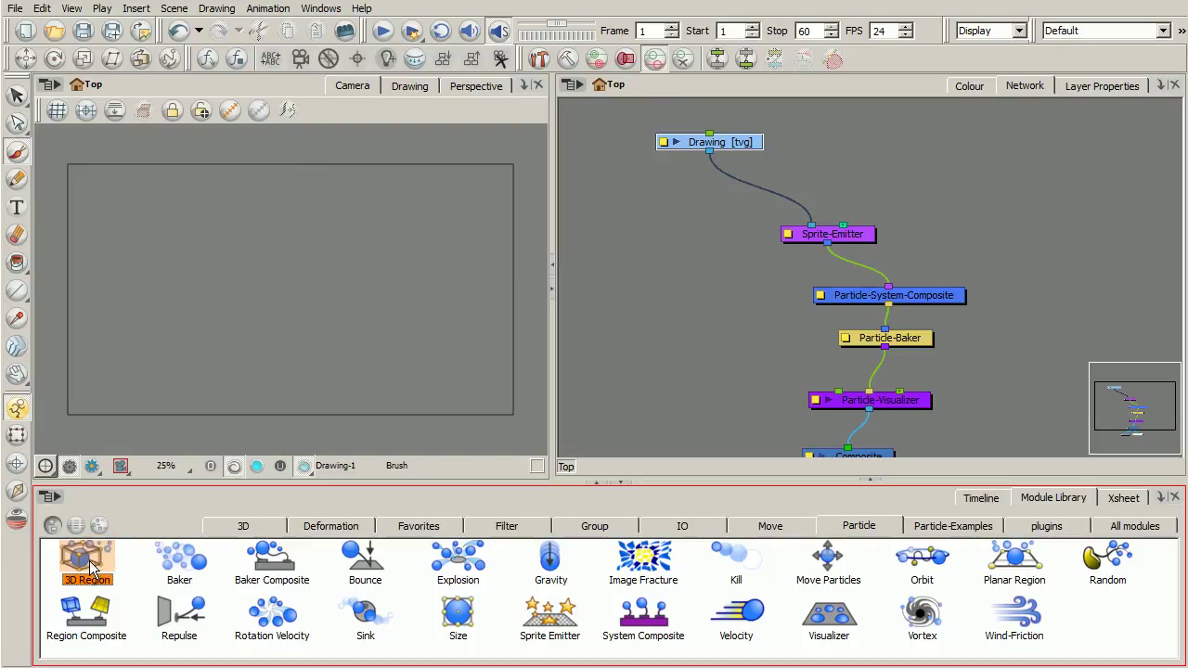
pyautogui.moveTo(91, 566); pyautogui.dragTo(891, 136)
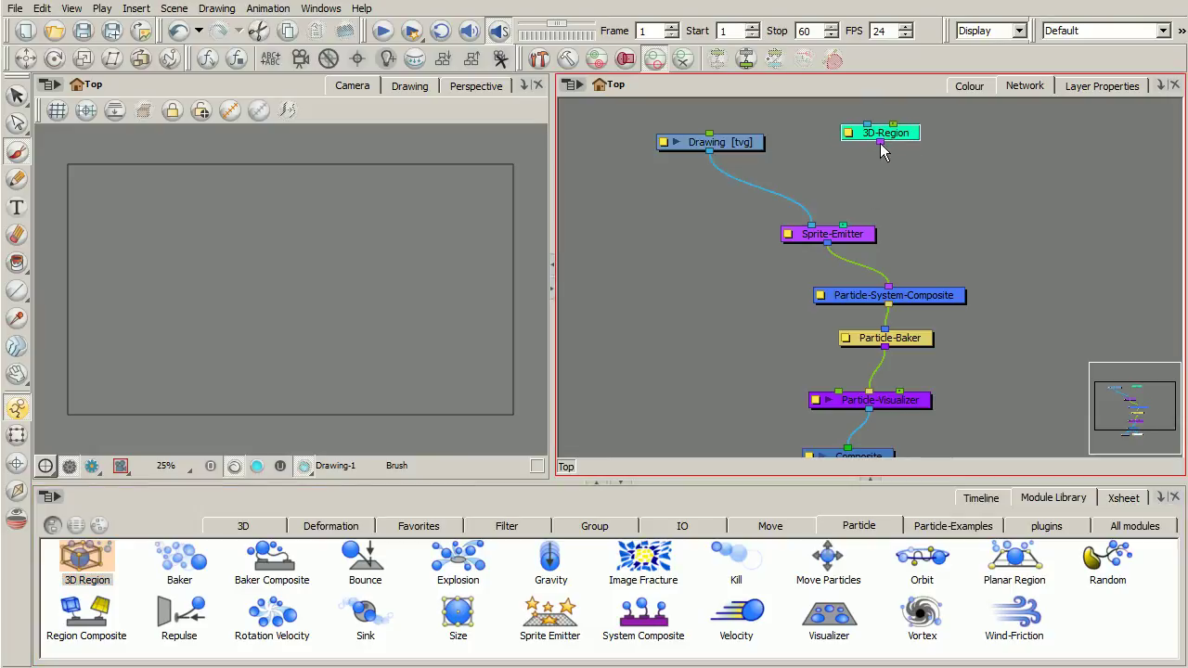
pyautogui.moveTo(875, 154); pyautogui.dragTo(841, 230)
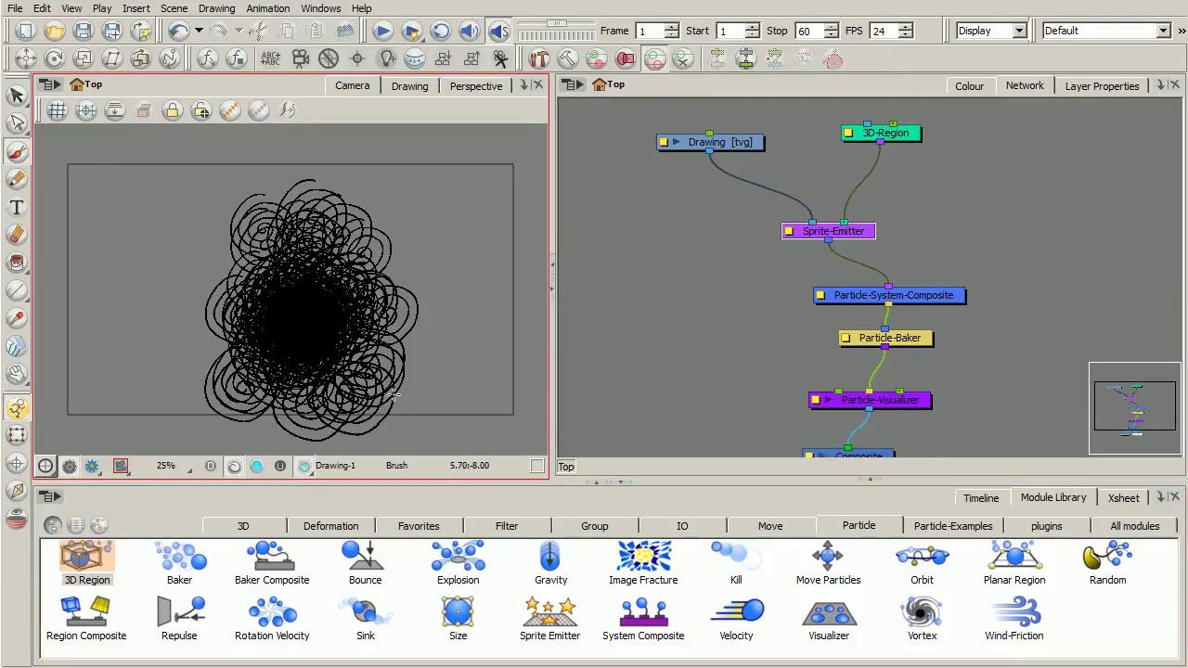
# Step: Scrub the timeline from frame 1 to around frame 101 to preview the growing particles
pyautogui.click(985, 504)
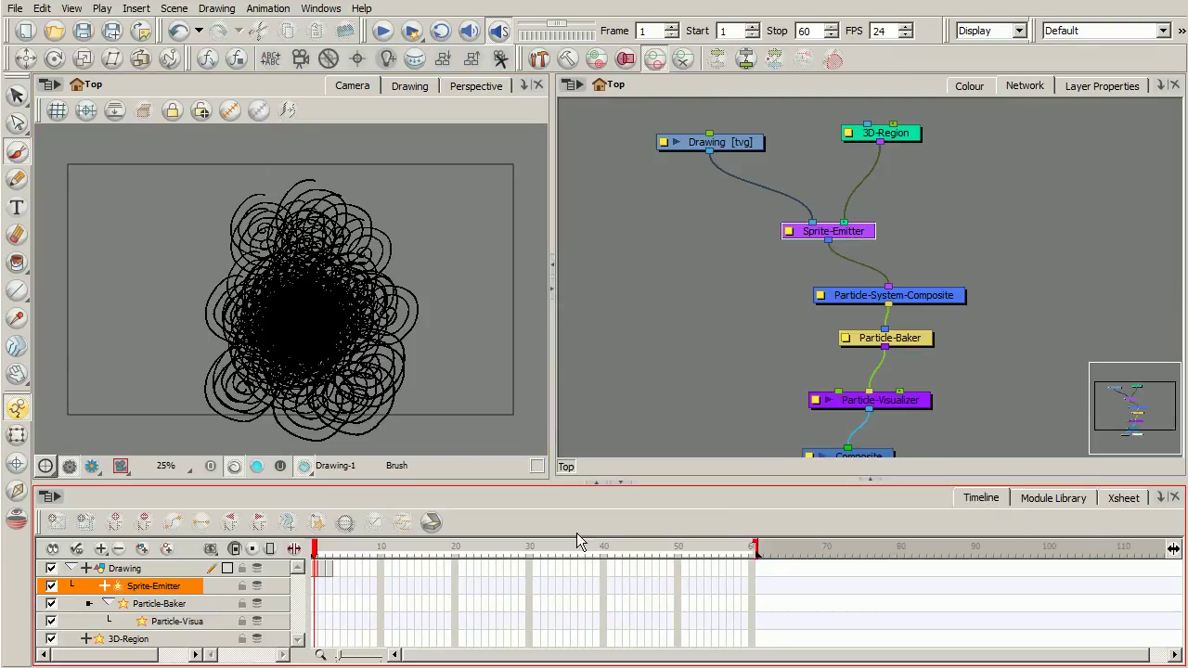
pyautogui.click(321, 569)
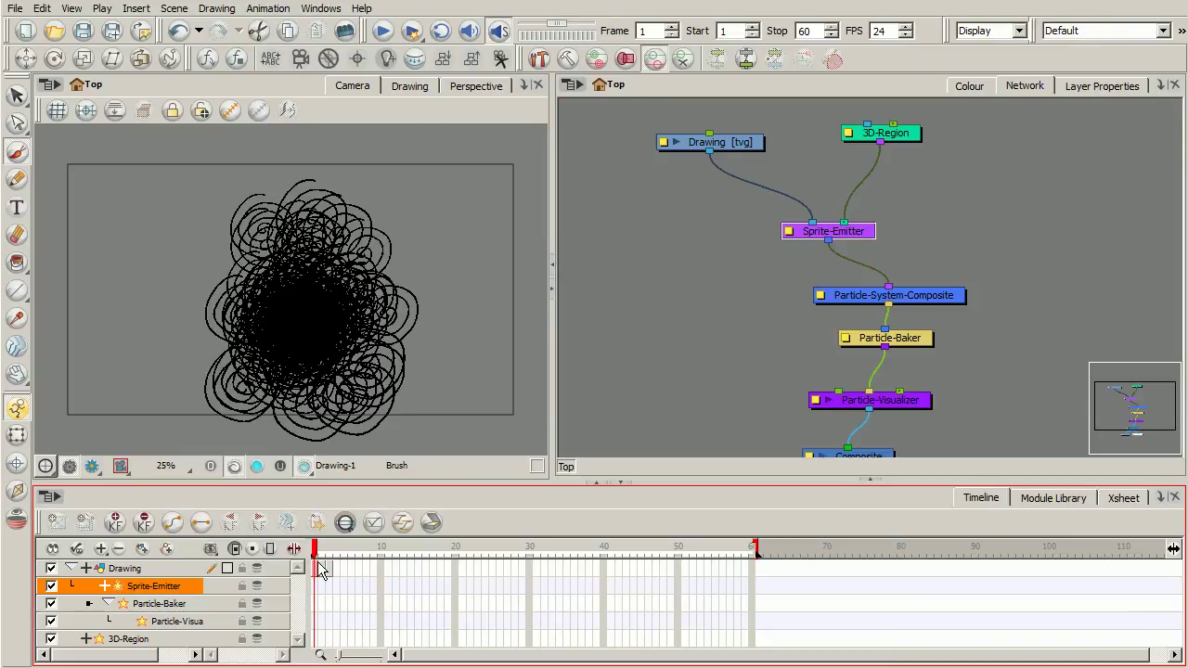
pyautogui.moveTo(319, 549)
pyautogui.mouseDown()
pyautogui.moveTo(664, 570)
pyautogui.moveTo(843, 551)
pyautogui.moveTo(1091, 551)
pyautogui.mouseUp()
pyautogui.moveTo(726, 557)
pyautogui.mouseDown()
pyautogui.moveTo(1069, 559)
pyautogui.moveTo(309, 555)
pyautogui.mouseUp()
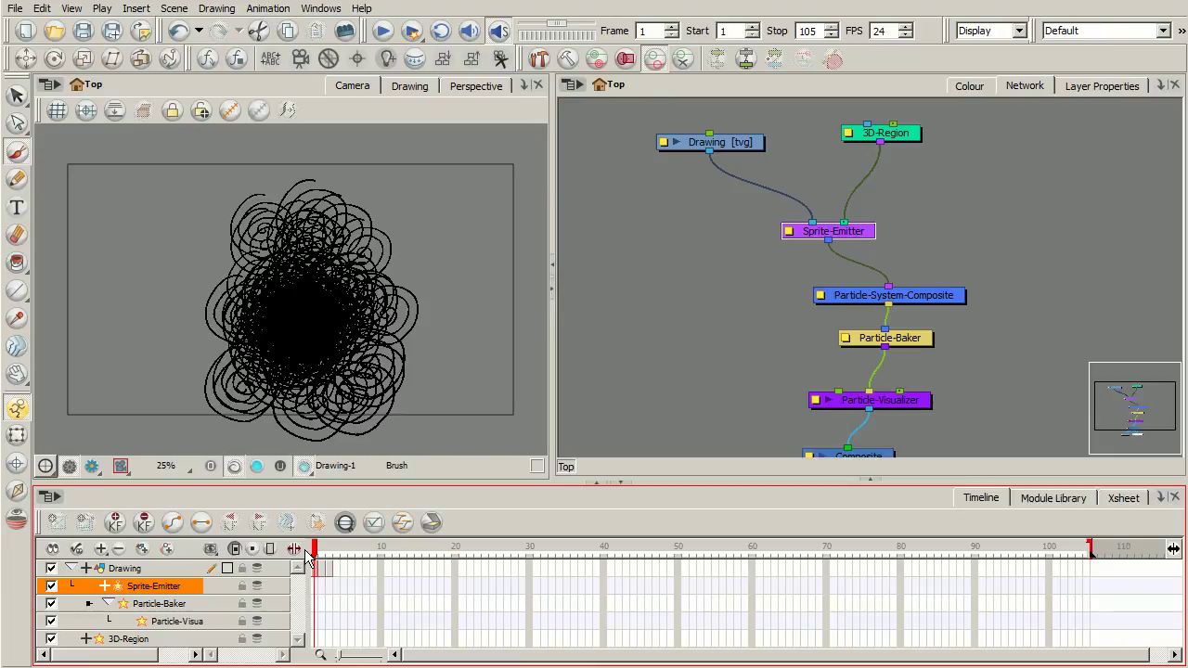
pyautogui.moveTo(846, 236); pyautogui.dragTo(843, 230)
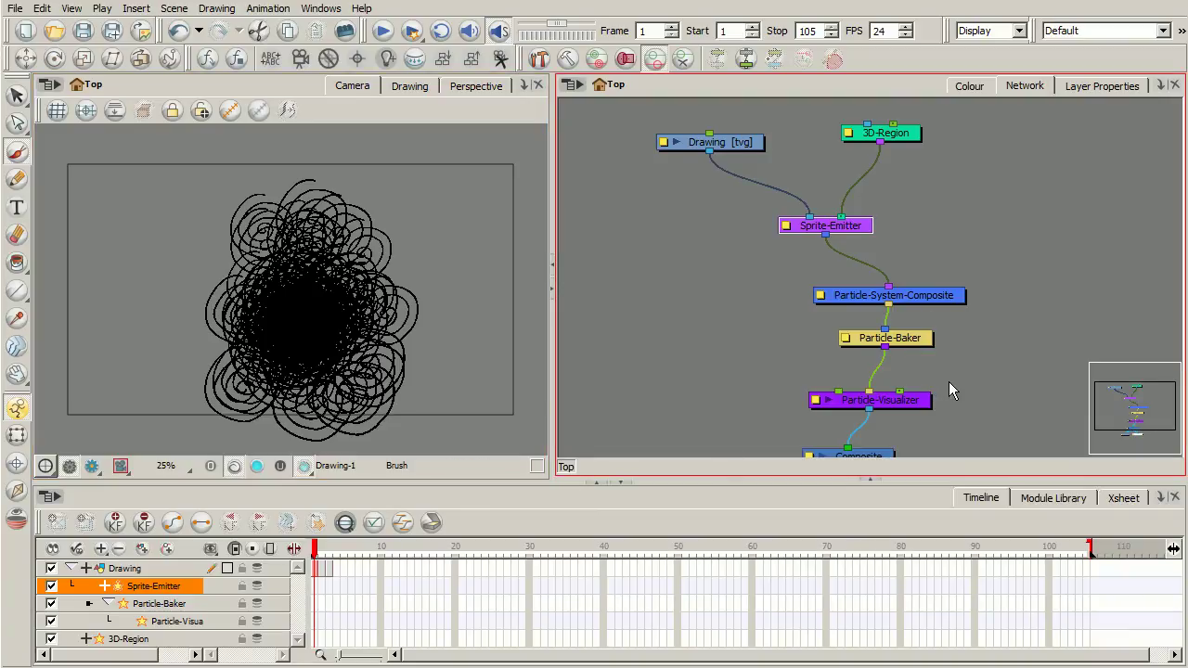
# Step: Align Particle-System-Composite, Particle-Baker and Particle-Visualizer into a vertical column
pyautogui.moveTo(948, 382); pyautogui.dragTo(941, 349)
pyautogui.click(927, 371)
pyautogui.click(922, 319)
pyautogui.moveTo(939, 267); pyautogui.dragTo(940, 254)
pyautogui.click(924, 320)
pyautogui.moveTo(926, 317); pyautogui.dragTo(935, 309)
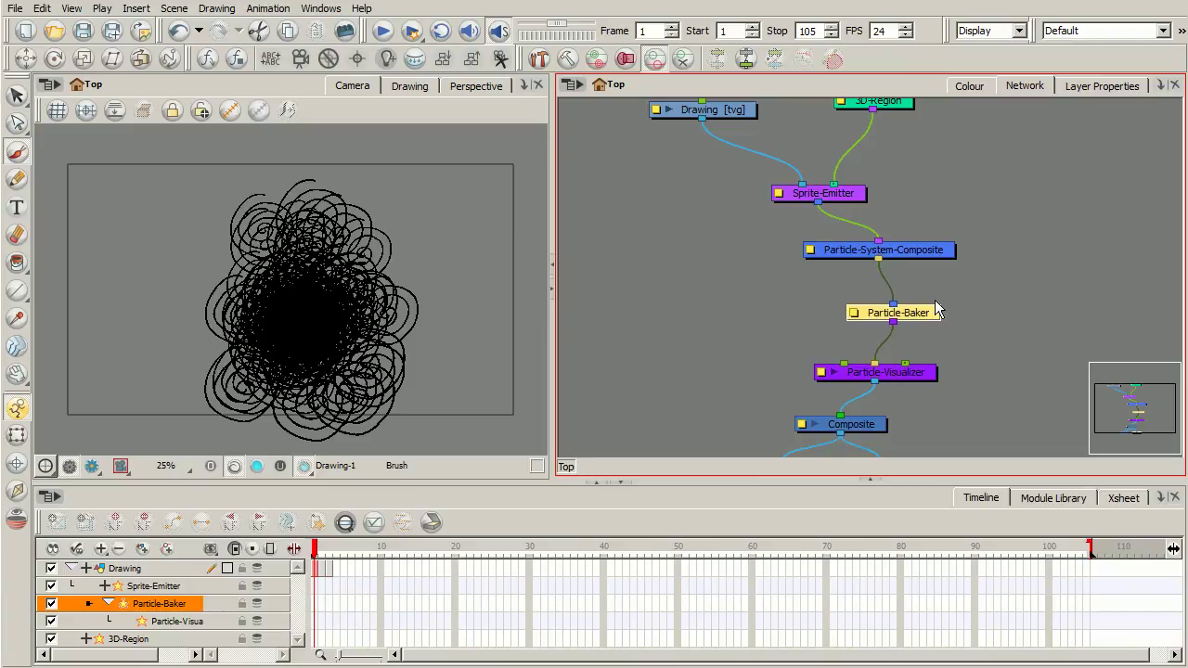
pyautogui.moveTo(926, 381); pyautogui.dragTo(936, 376)
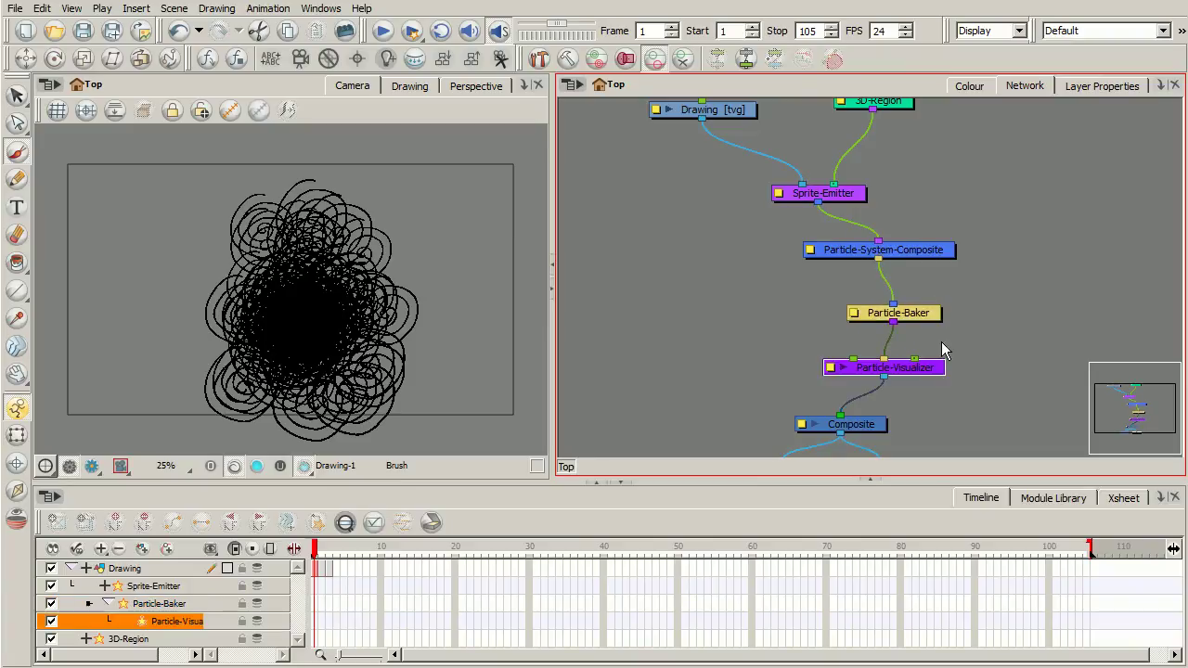
pyautogui.moveTo(935, 256); pyautogui.dragTo(931, 262)
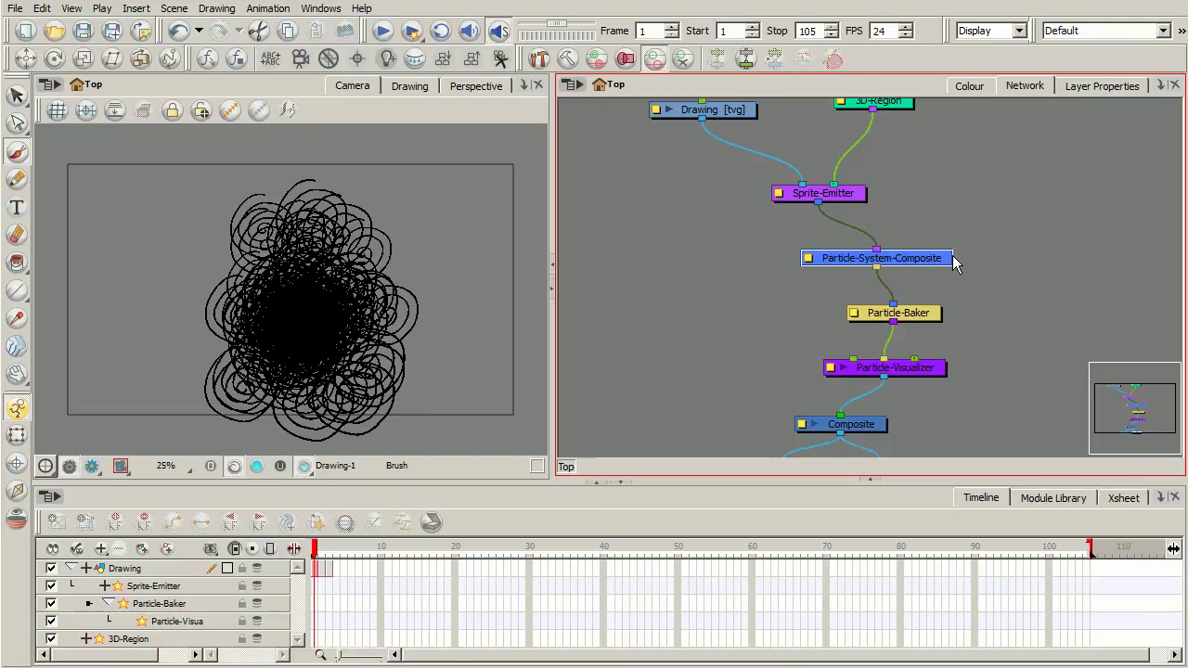
# Step: Fine-tune the Particle-System-Composite and Particle-Baker positions so the chain lines up cleanly
pyautogui.scroll(1, 958, 269)
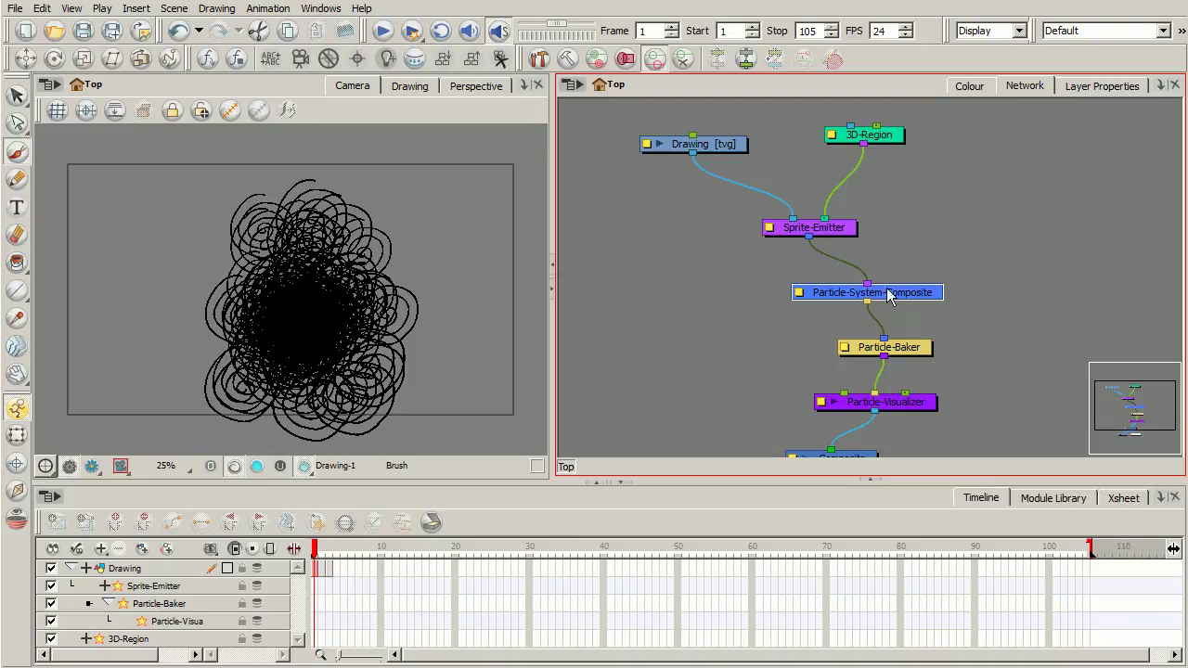
pyautogui.moveTo(897, 296)
pyautogui.mouseDown()
pyautogui.moveTo(909, 295)
pyautogui.moveTo(906, 280)
pyautogui.mouseUp()
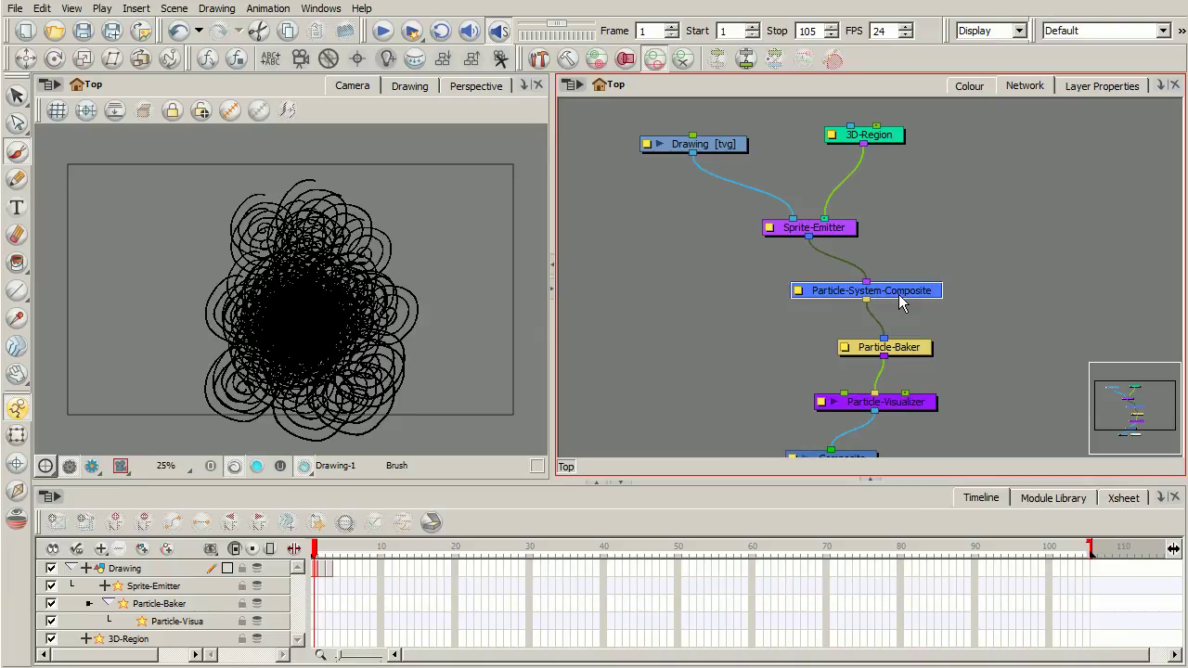
pyautogui.moveTo(915, 289); pyautogui.dragTo(919, 277)
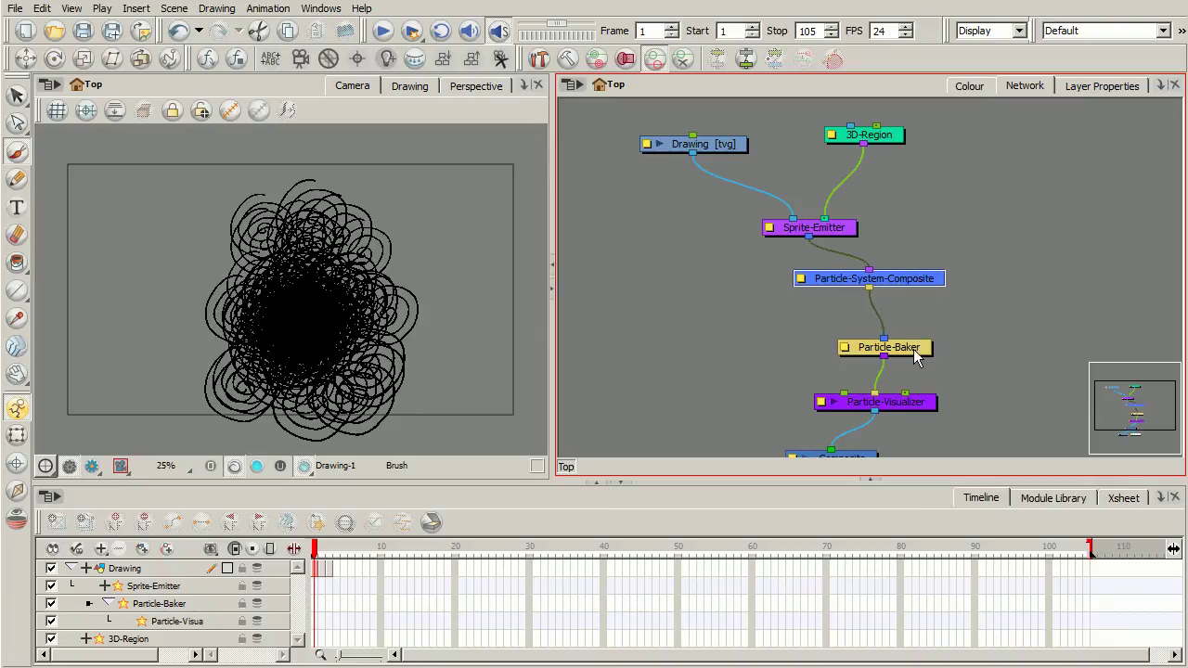
pyautogui.moveTo(920, 344); pyautogui.dragTo(906, 333)
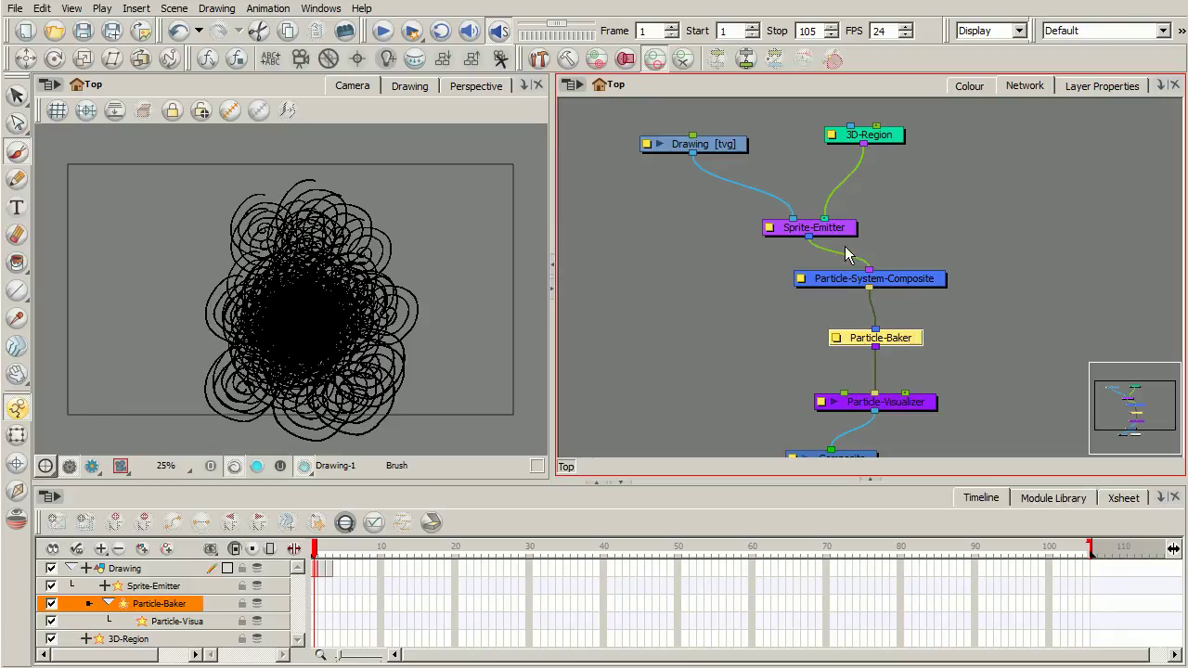
pyautogui.moveTo(906, 340); pyautogui.dragTo(903, 345)
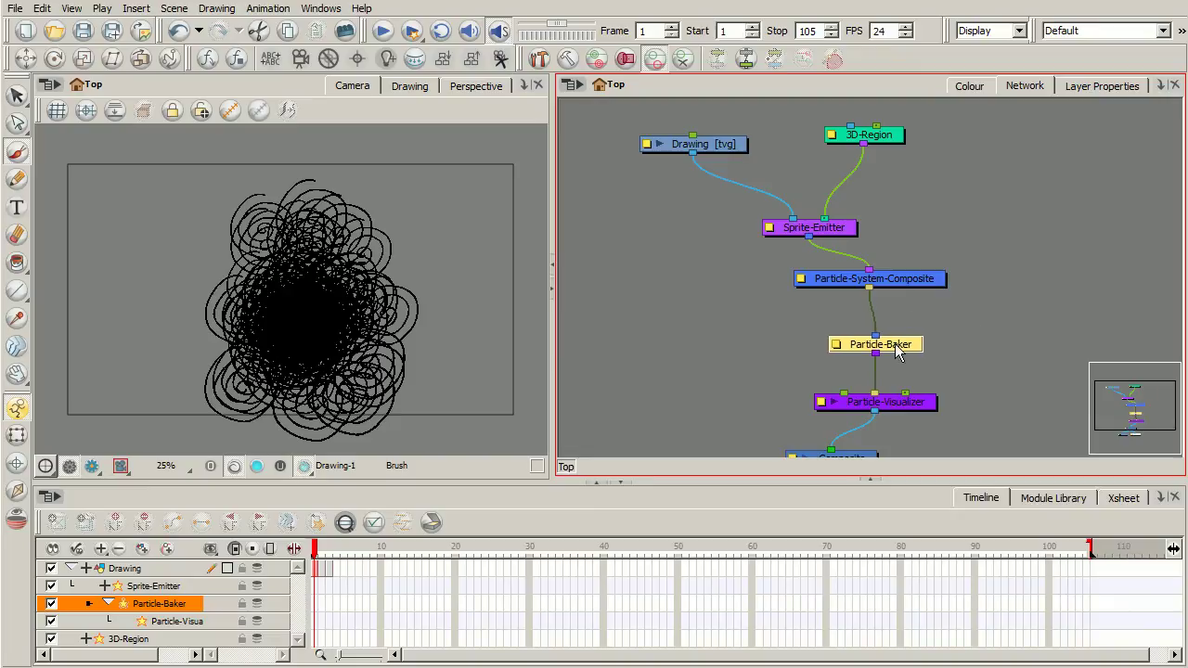
pyautogui.moveTo(892, 346); pyautogui.dragTo(894, 346)
pyautogui.moveTo(856, 348); pyautogui.dragTo(856, 345)
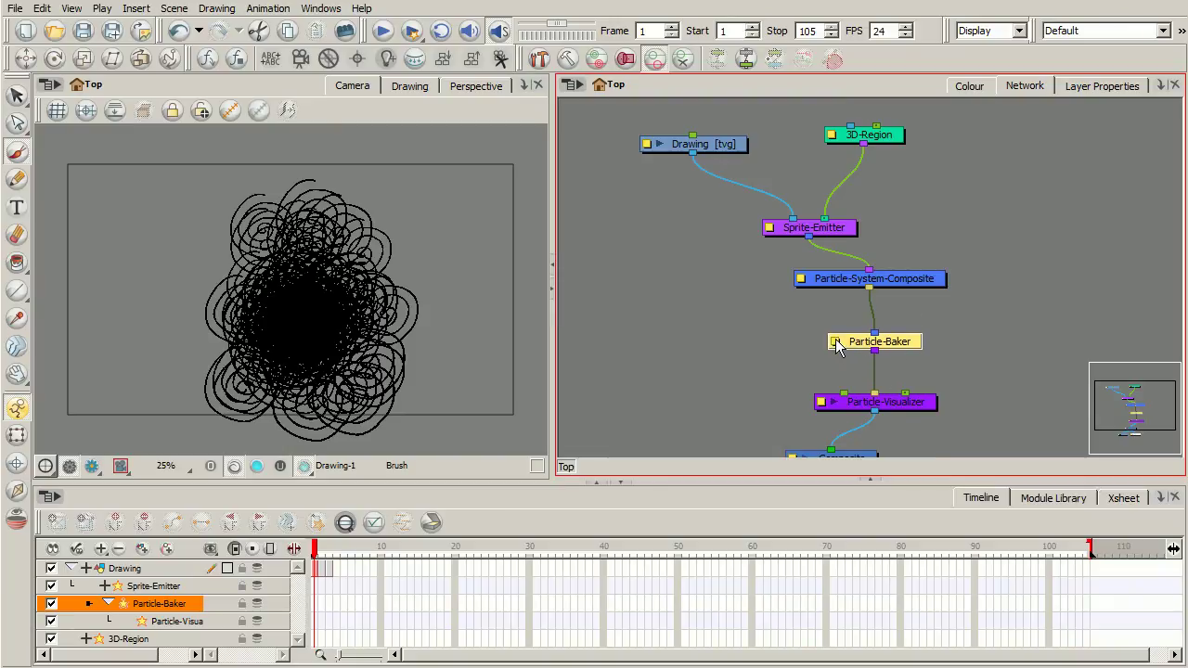
pyautogui.click(835, 343)
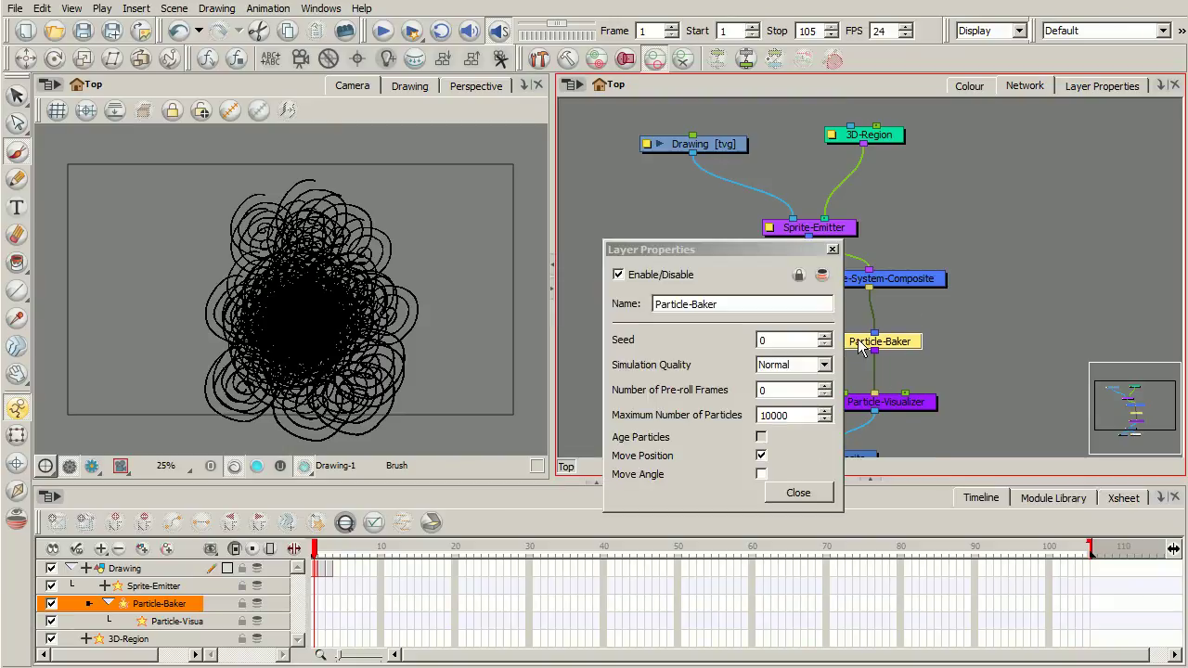
pyautogui.moveTo(700, 252); pyautogui.dragTo(665, 184)
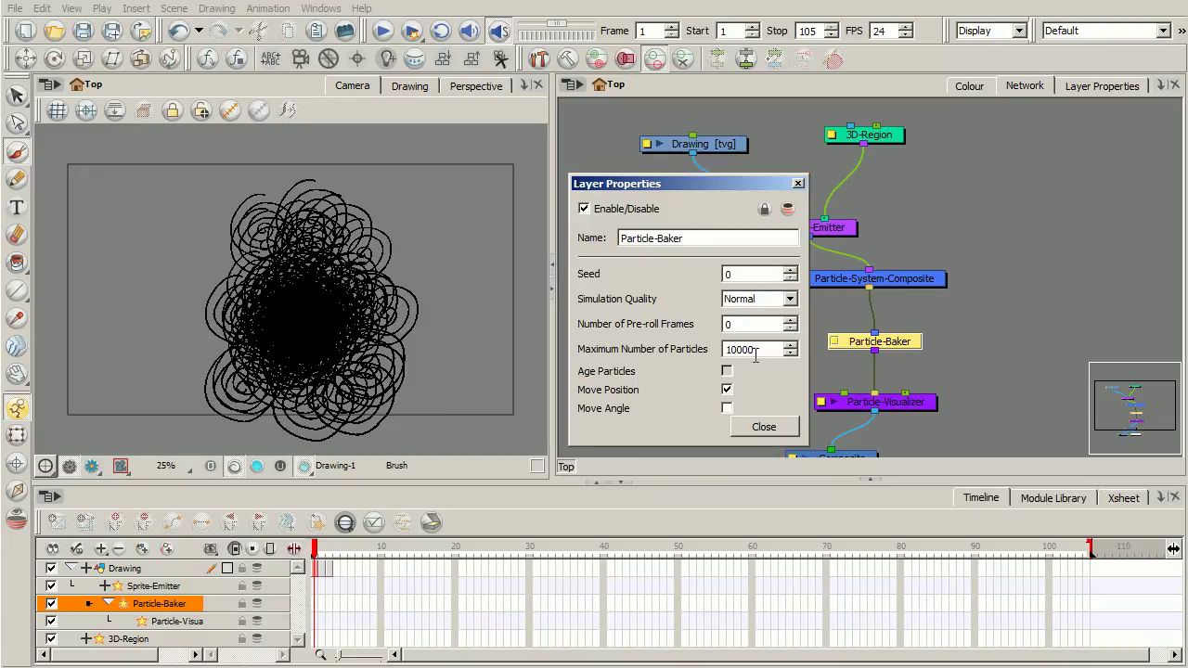
pyautogui.click(763, 427)
pyautogui.moveTo(929, 412); pyautogui.dragTo(934, 408)
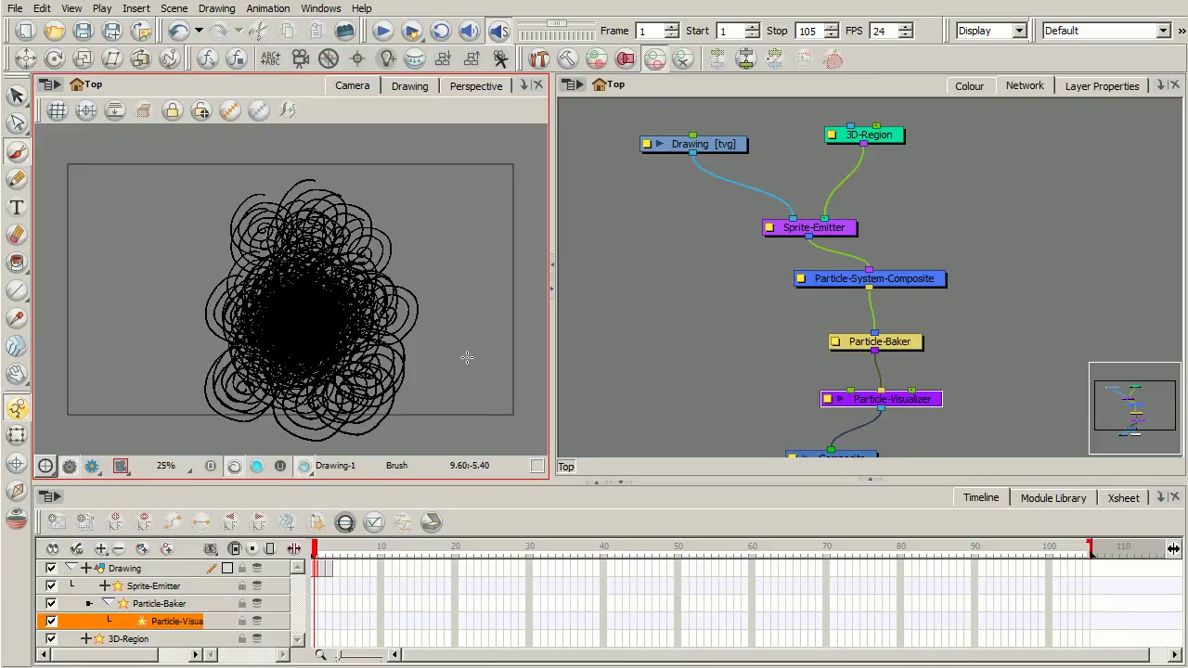
# Step: Shift the Particle-Visualizer node slightly down and left in the node view
pyautogui.click(872, 139)
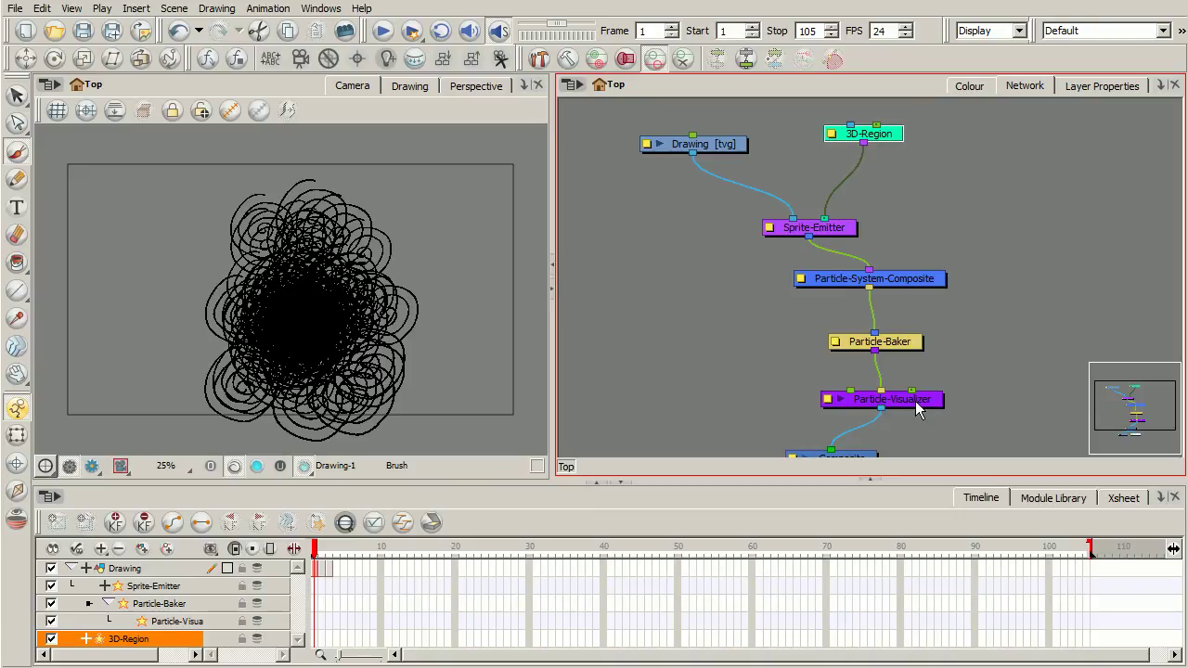
pyautogui.moveTo(915, 401); pyautogui.dragTo(913, 407)
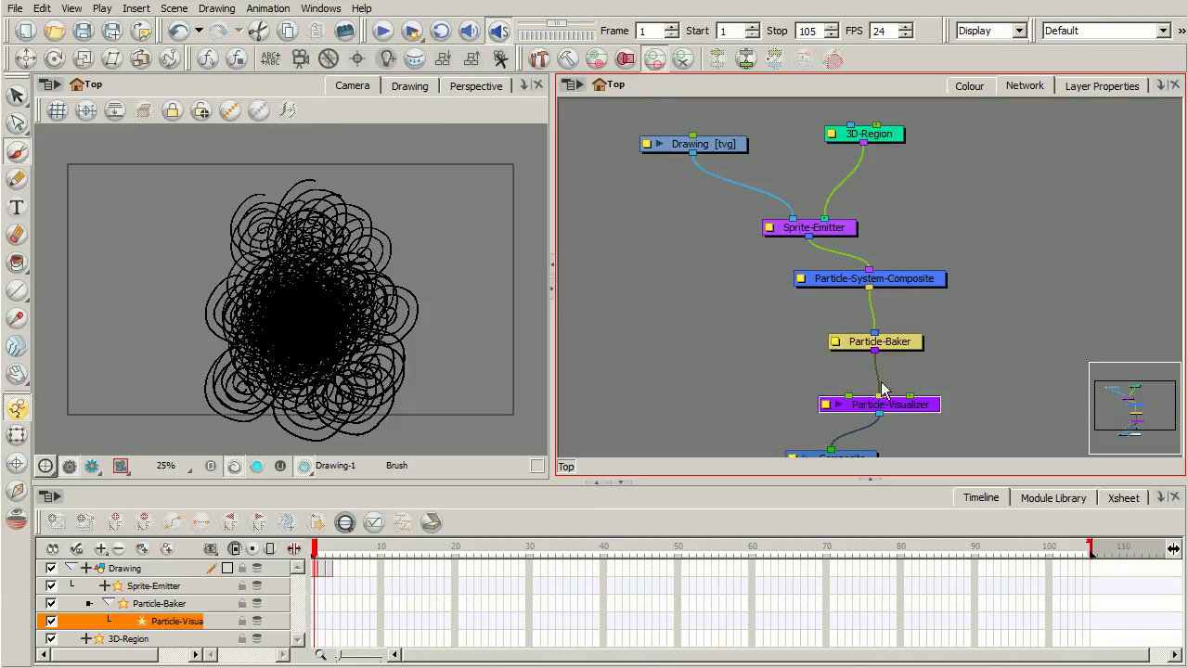
pyautogui.moveTo(912, 415); pyautogui.dragTo(894, 418)
pyautogui.scroll(-1, 884, 404)
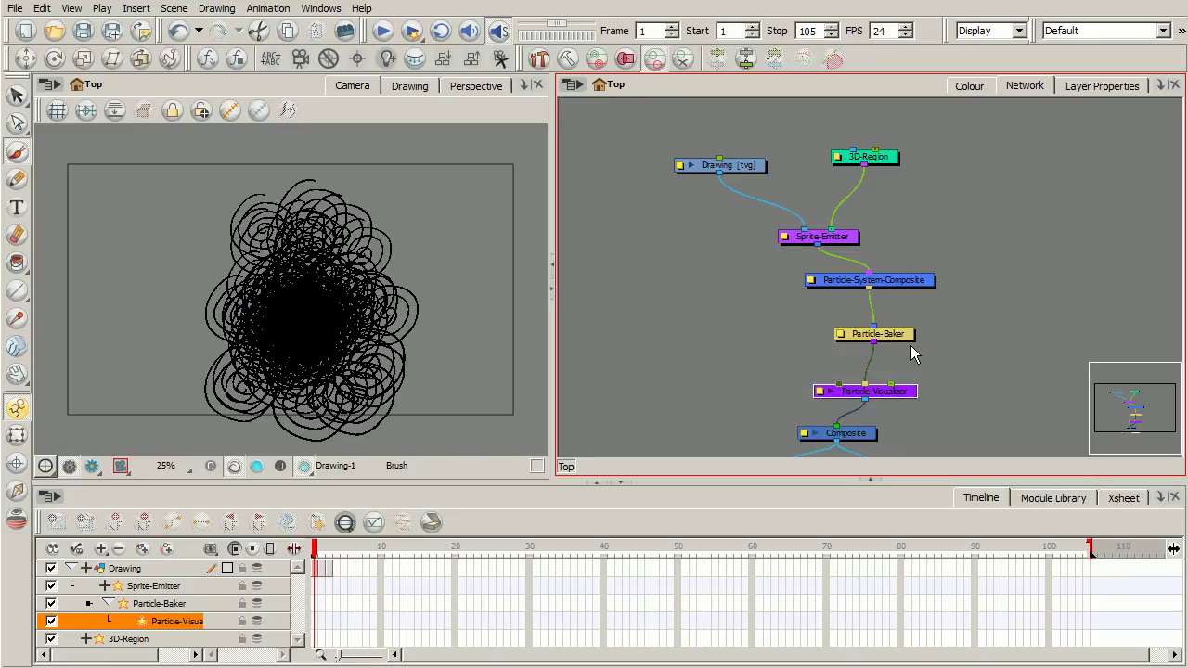
# Step: Add a Ctrl+P peg above Particle-Visualizer and move it up-left beside the Drawing node
pyautogui.hotkey('ctrl', 'p')
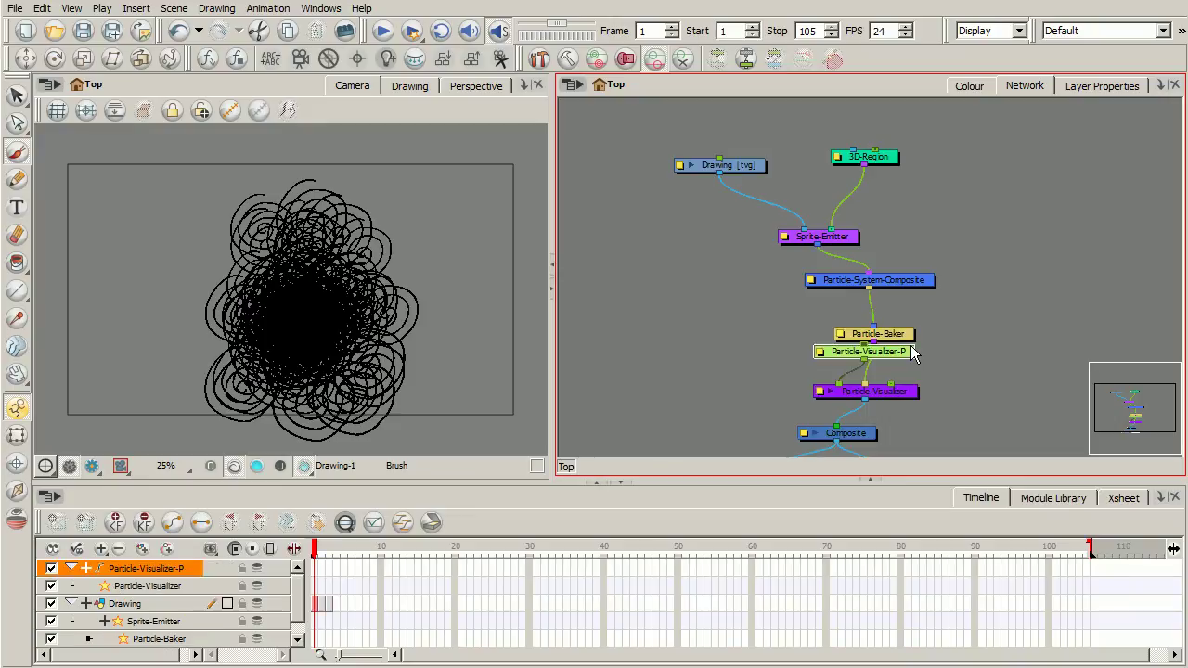
pyautogui.moveTo(892, 358); pyautogui.dragTo(700, 255)
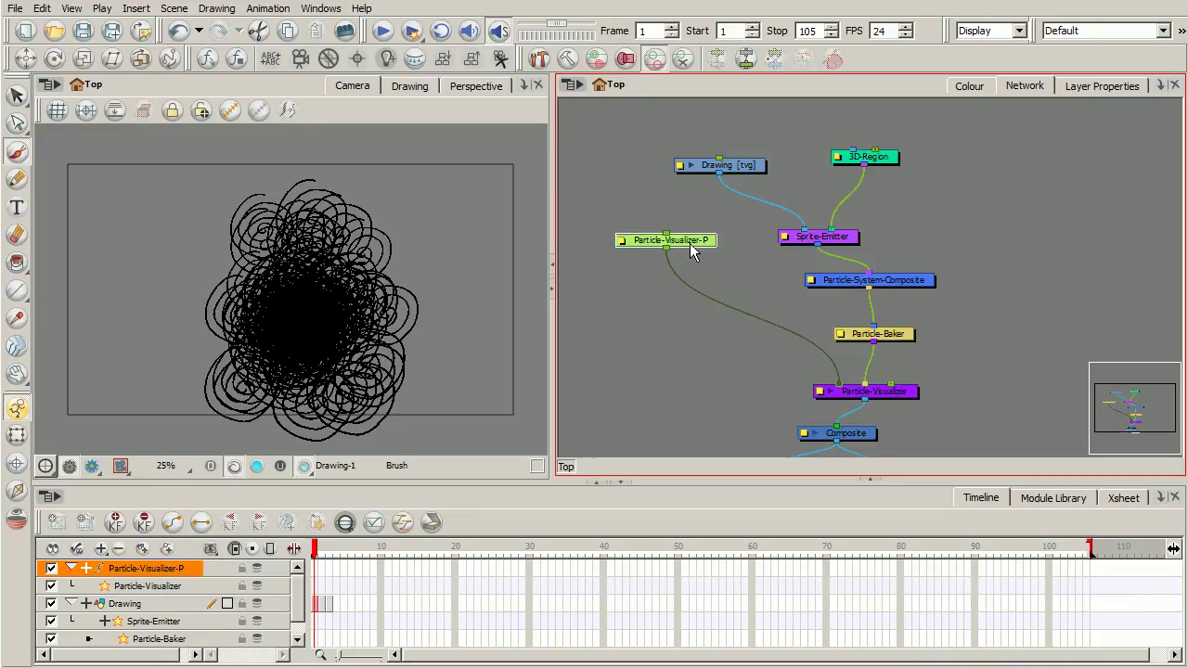
pyautogui.moveTo(706, 239); pyautogui.dragTo(712, 221)
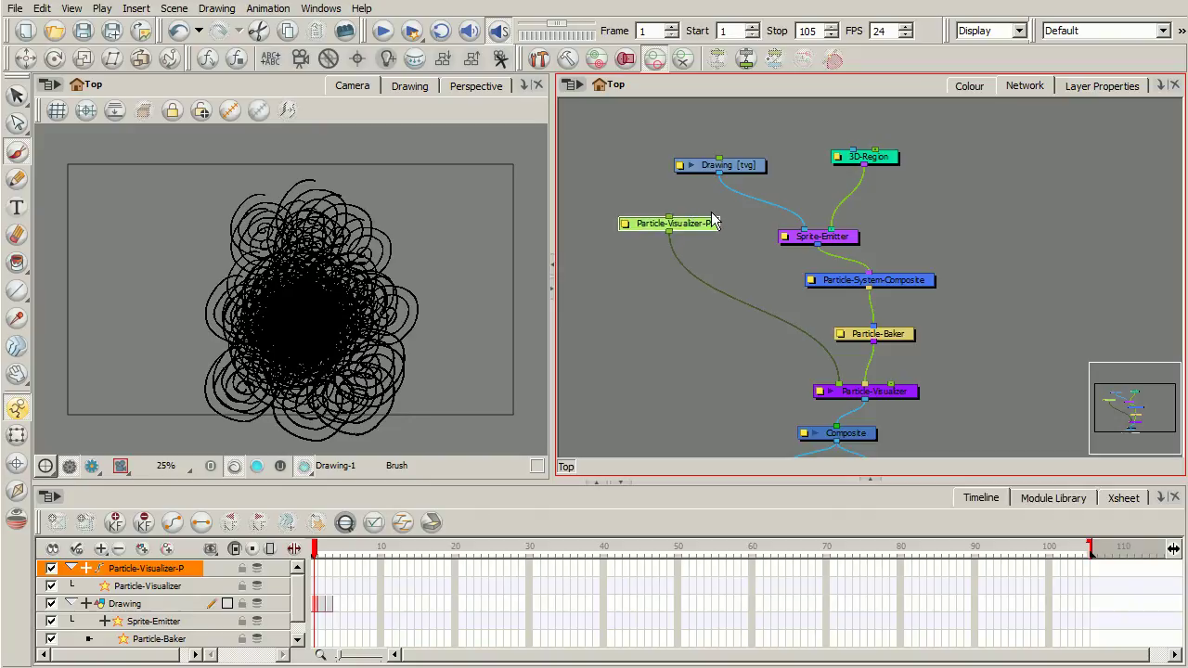
# Step: Switch the viewer to Perspective and orbit around the drawing
pyautogui.click(473, 85)
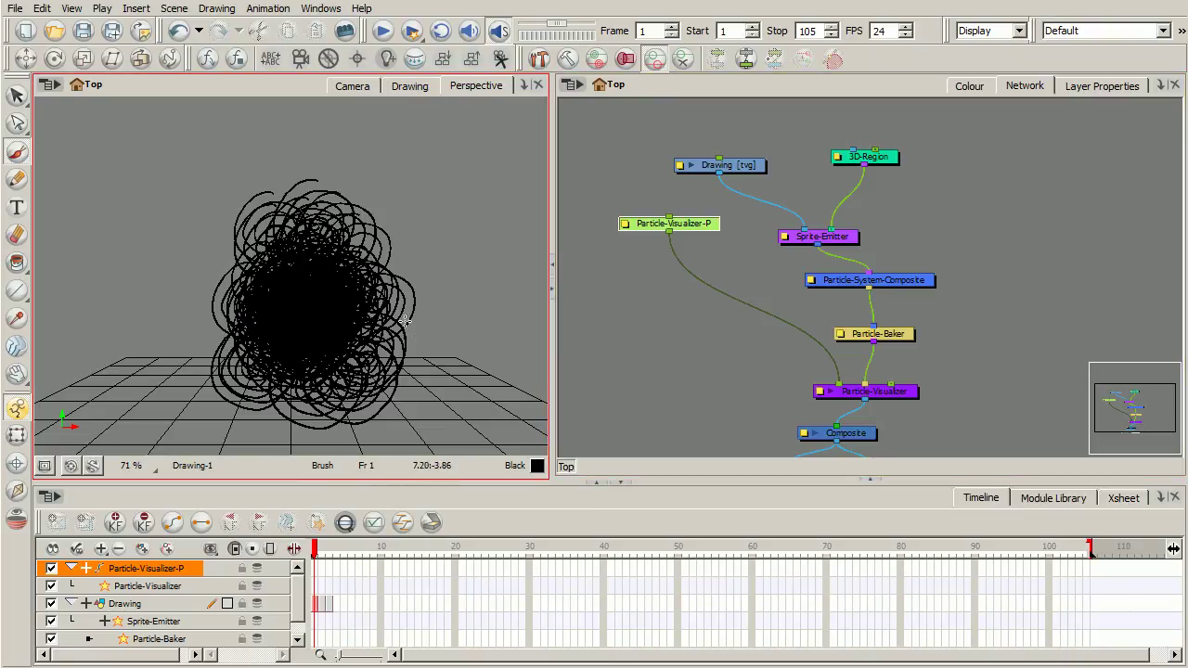
pyautogui.hotkey('ctrl', 'alt')
pyautogui.moveTo(378, 312)
pyautogui.mouseDown()
pyautogui.moveTo(287, 291)
pyautogui.moveTo(339, 259)
pyautogui.moveTo(461, 268)
pyautogui.moveTo(316, 307)
pyautogui.moveTo(291, 339)
pyautogui.moveTo(369, 334)
pyautogui.moveTo(279, 351)
pyautogui.moveTo(467, 344)
pyautogui.mouseUp()
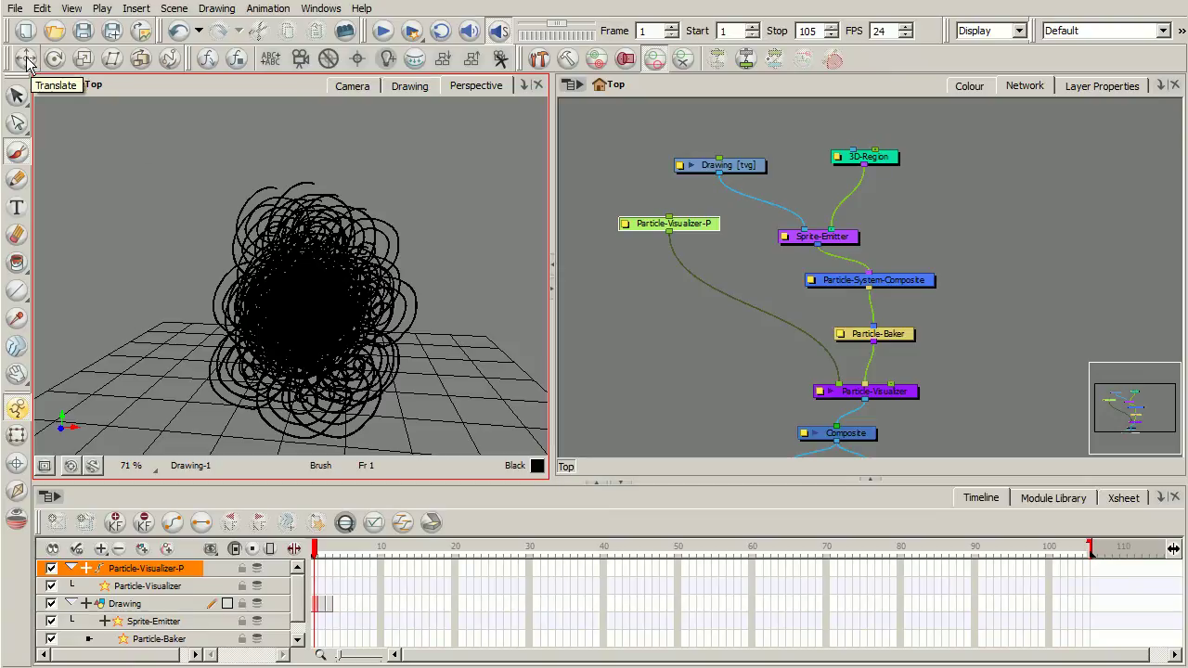
# Step: With the Translate tool, move the particle cloud up-left and closer to the camera
pyautogui.click(27, 62)
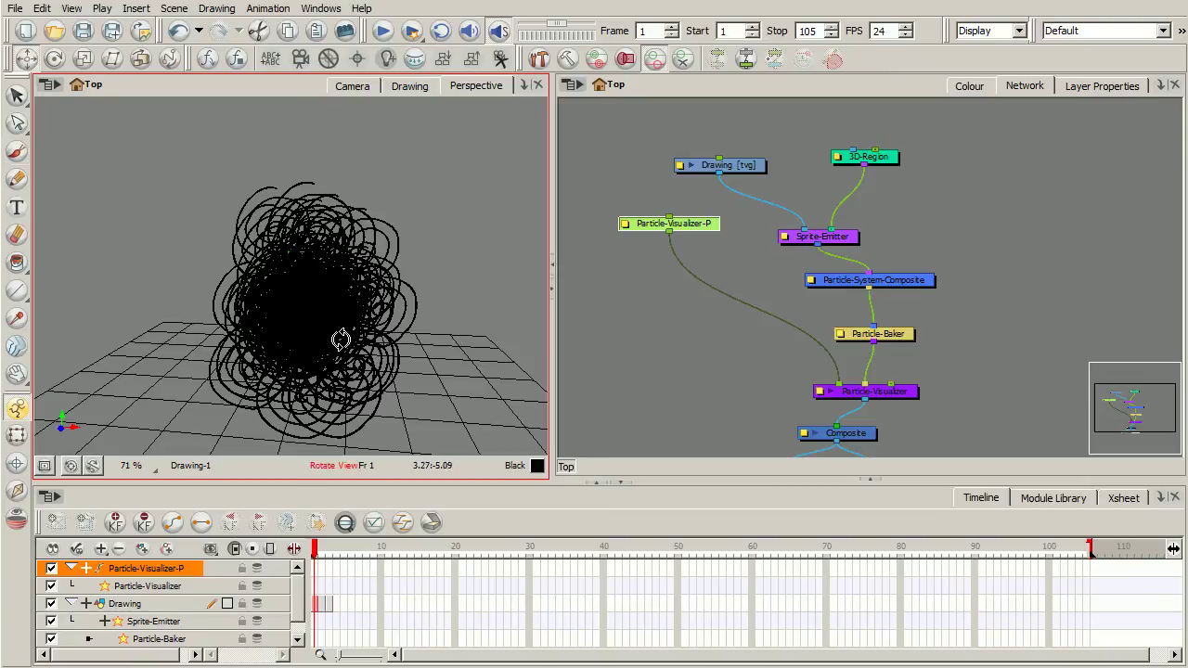
pyautogui.moveTo(344, 344); pyautogui.dragTo(386, 346)
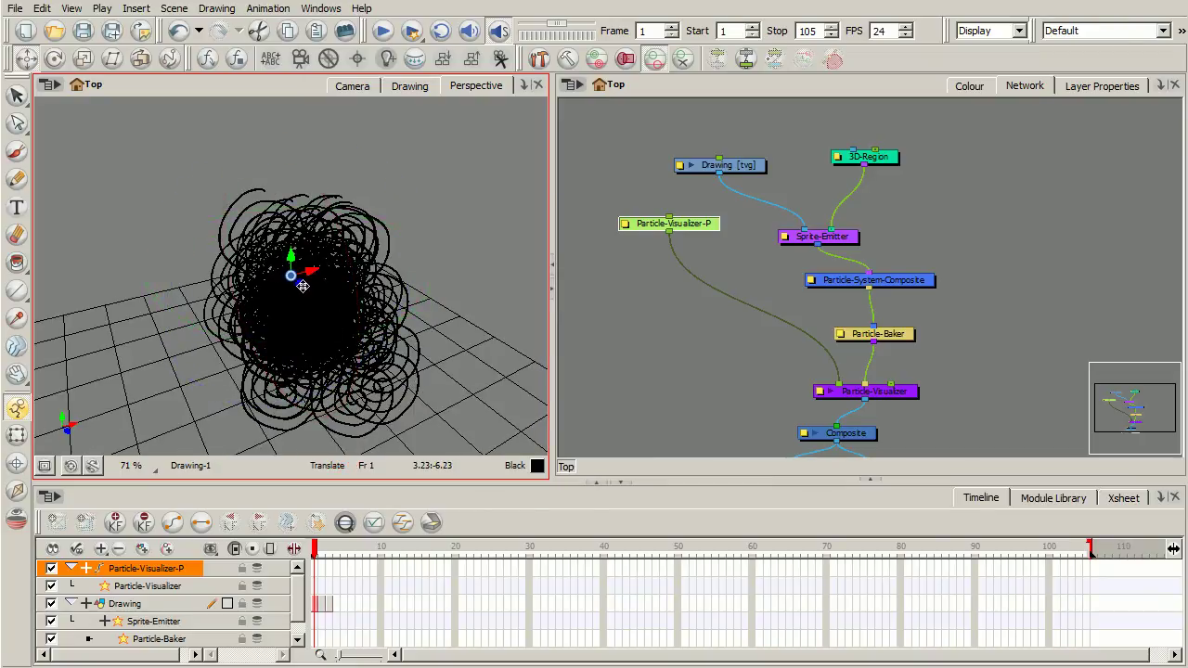
pyautogui.moveTo(303, 286)
pyautogui.mouseDown()
pyautogui.moveTo(267, 243)
pyautogui.moveTo(380, 371)
pyautogui.moveTo(290, 282)
pyautogui.moveTo(370, 362)
pyautogui.moveTo(424, 312)
pyautogui.moveTo(306, 355)
pyautogui.mouseUp()
pyautogui.moveTo(411, 396)
pyautogui.mouseDown()
pyautogui.moveTo(392, 337)
pyautogui.moveTo(418, 367)
pyautogui.moveTo(352, 380)
pyautogui.moveTo(409, 371)
pyautogui.moveTo(396, 371)
pyautogui.mouseUp()
# Step: Reselect the Particle-Visualizer-P peg and Particle-Visualizer nodes, then make the viewer active
pyautogui.click(698, 225)
pyautogui.moveTo(698, 226); pyautogui.dragTo(694, 225)
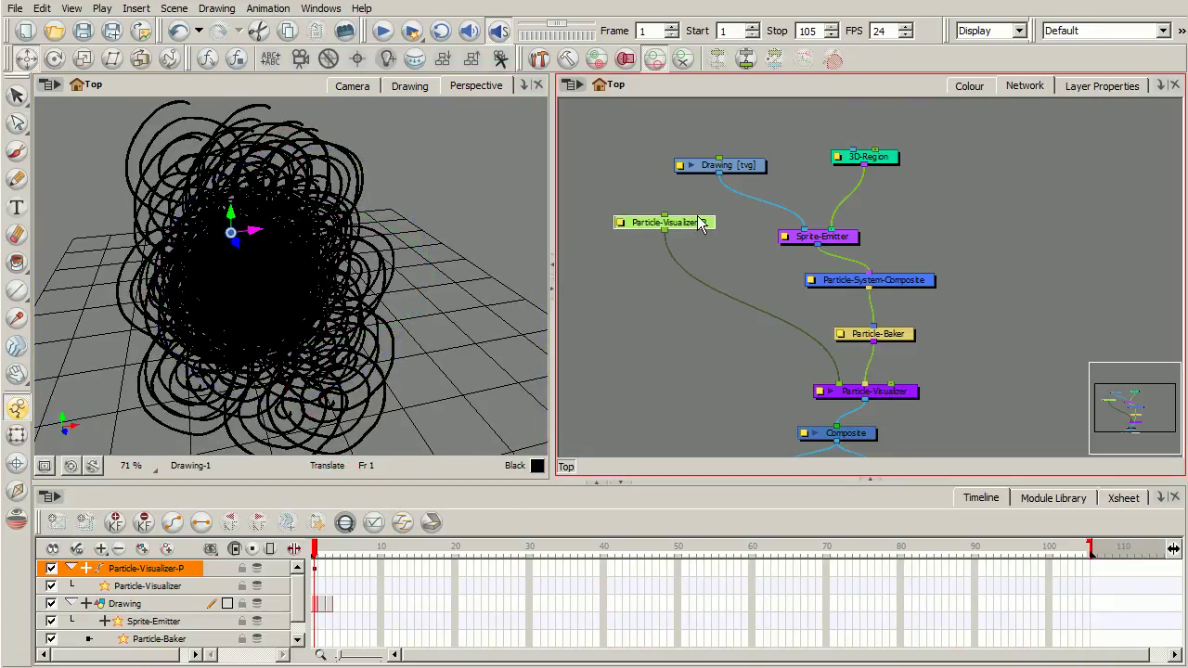
pyautogui.click(889, 393)
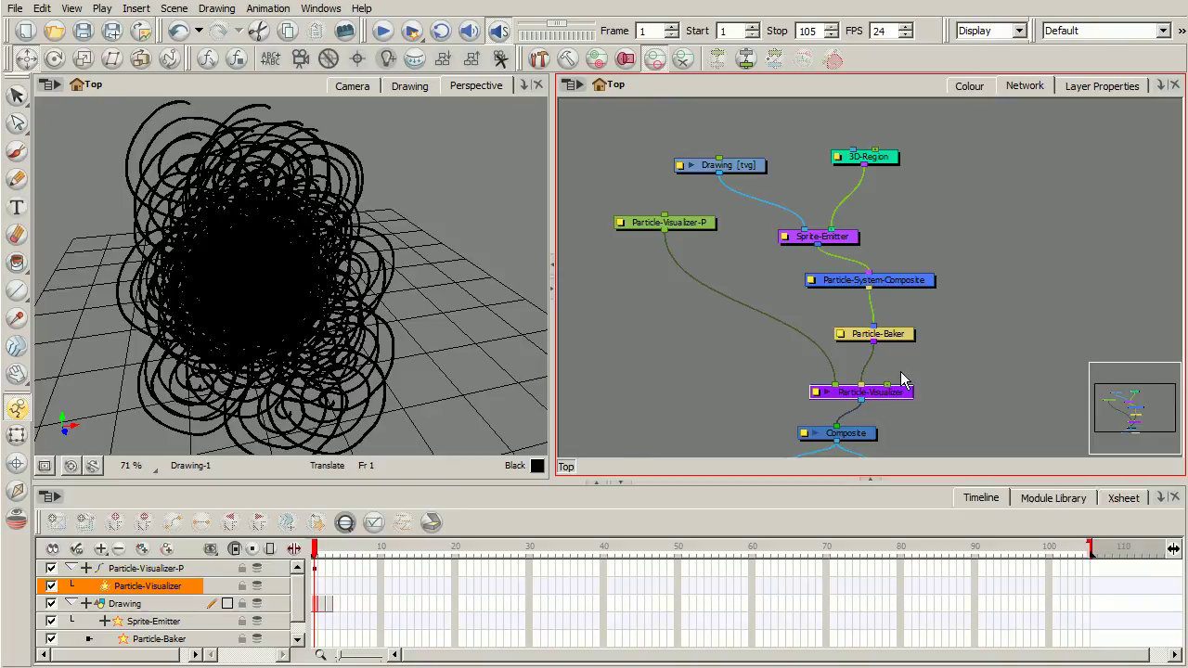
pyautogui.click(253, 221)
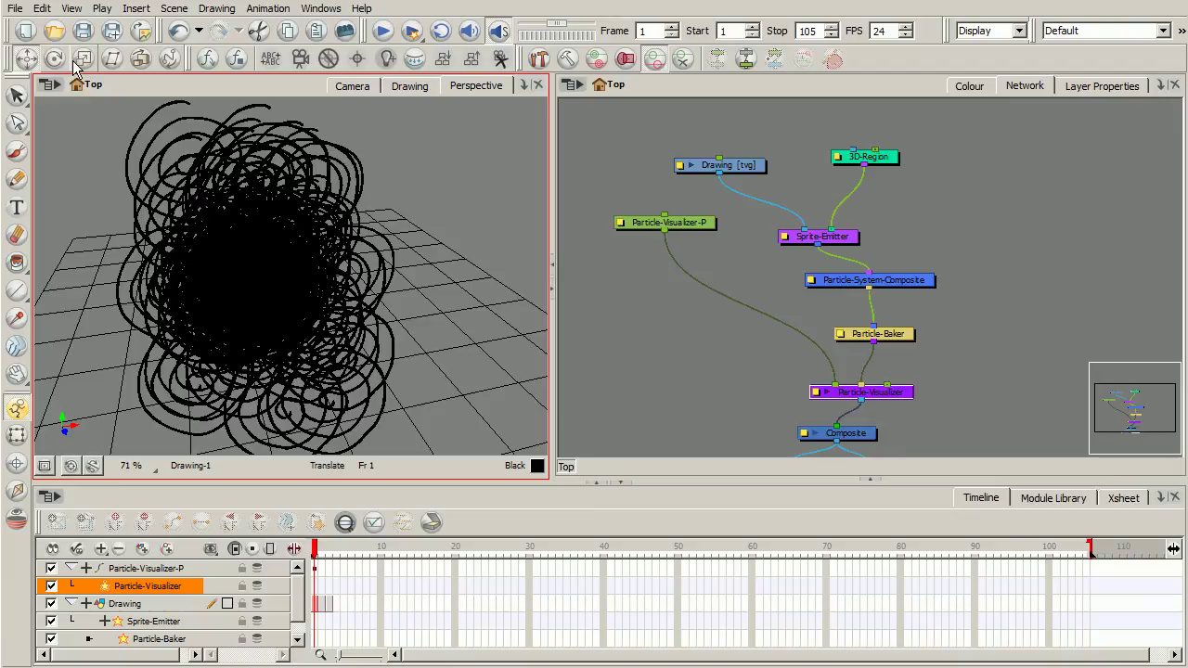
# Step: Look through the toolbar list and view-type list, leaving both unchanged
pyautogui.rightClick(942, 58)
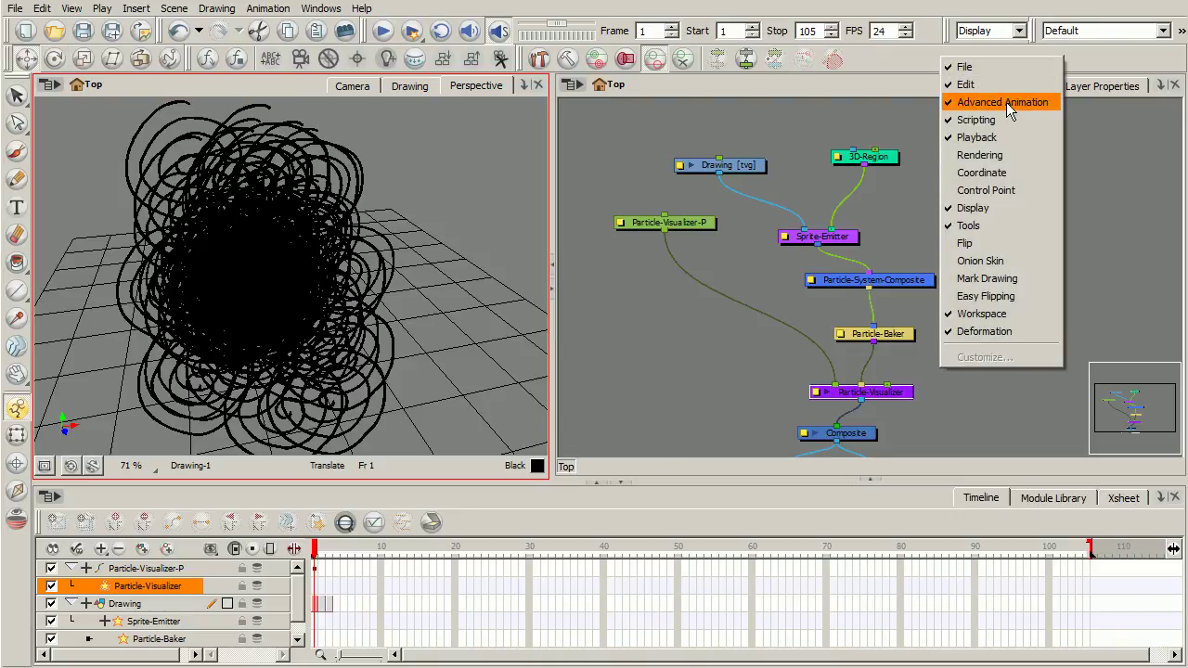
pyautogui.click(464, 88)
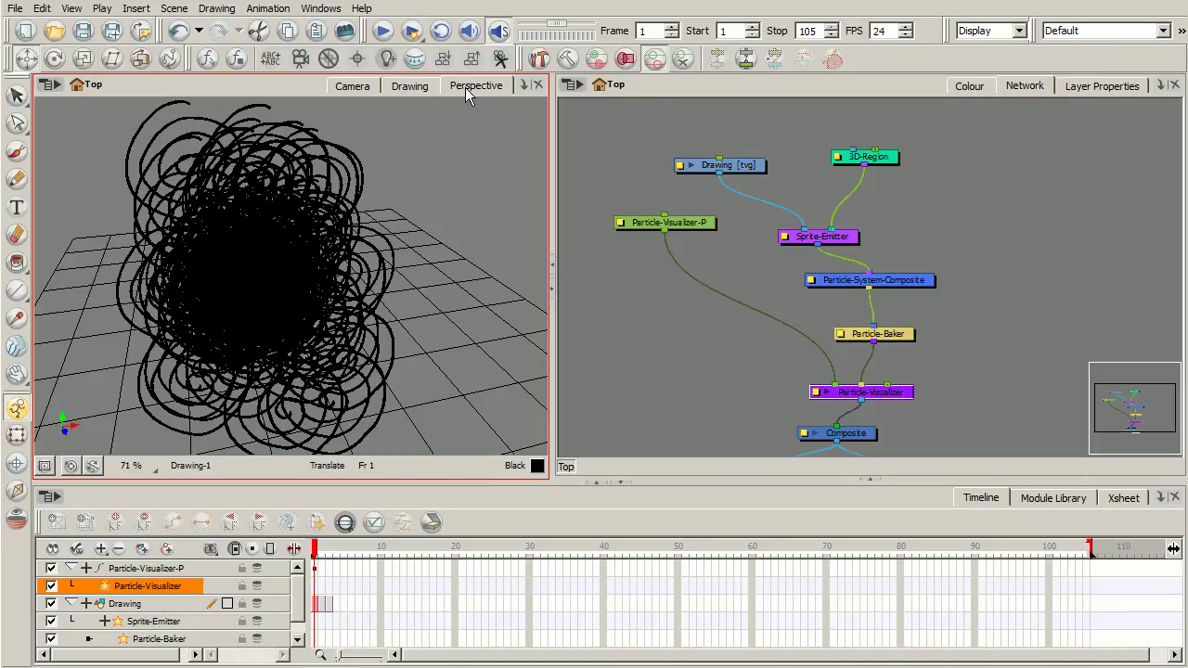
pyautogui.click(524, 85)
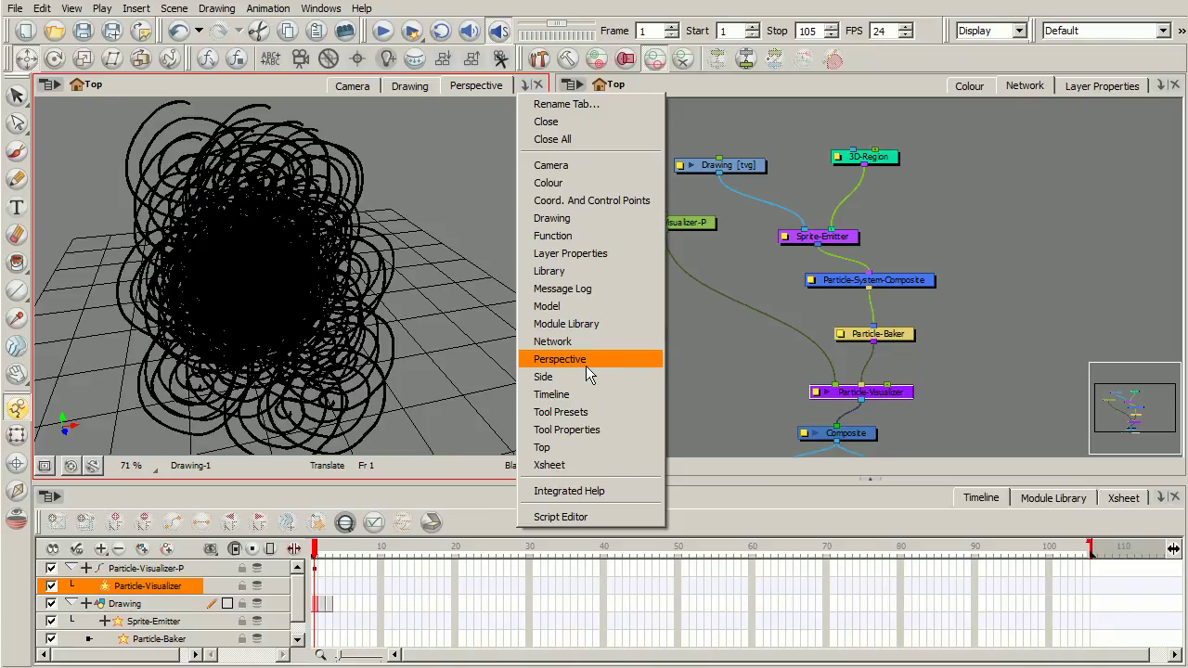
pyautogui.click(279, 81)
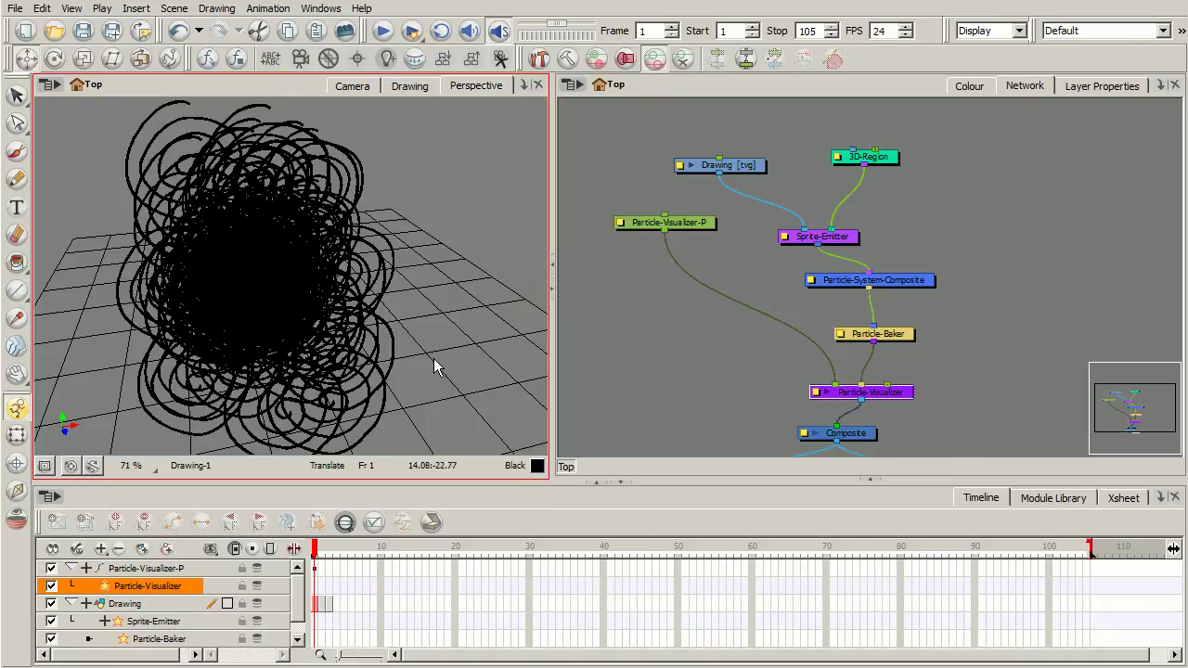
# Step: Orbit the perspective view once more, then return the viewer to the Camera view
pyautogui.hotkey('ctrl', 'alt')
pyautogui.moveTo(455, 354); pyautogui.dragTo(519, 357)
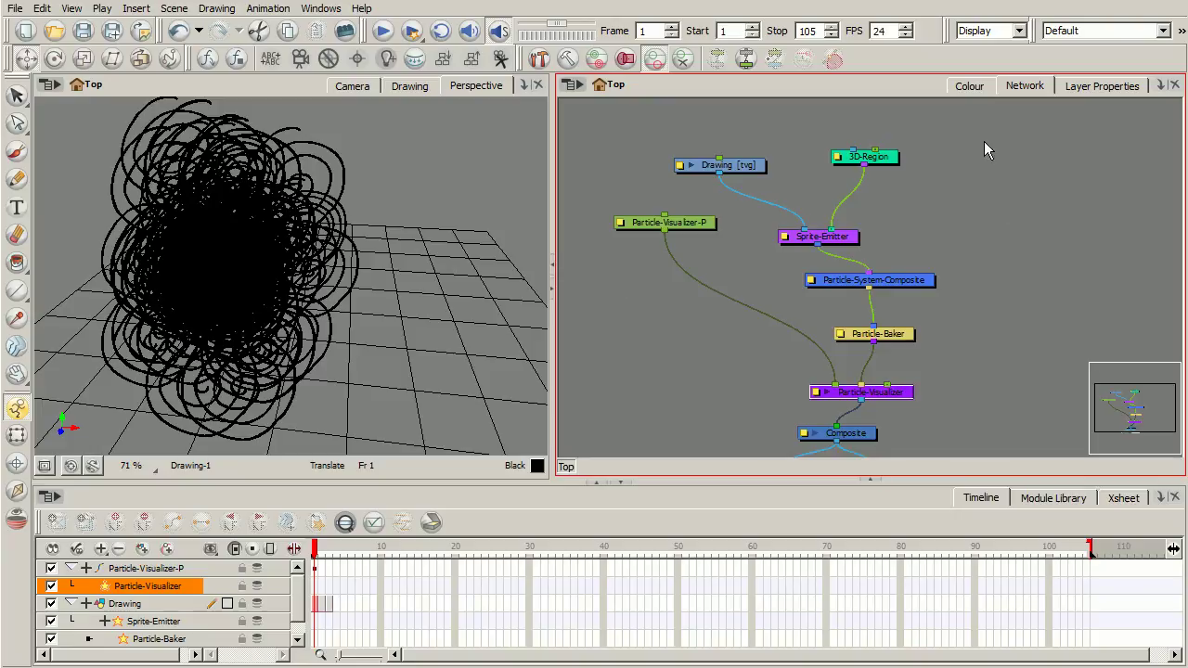
pyautogui.click(351, 86)
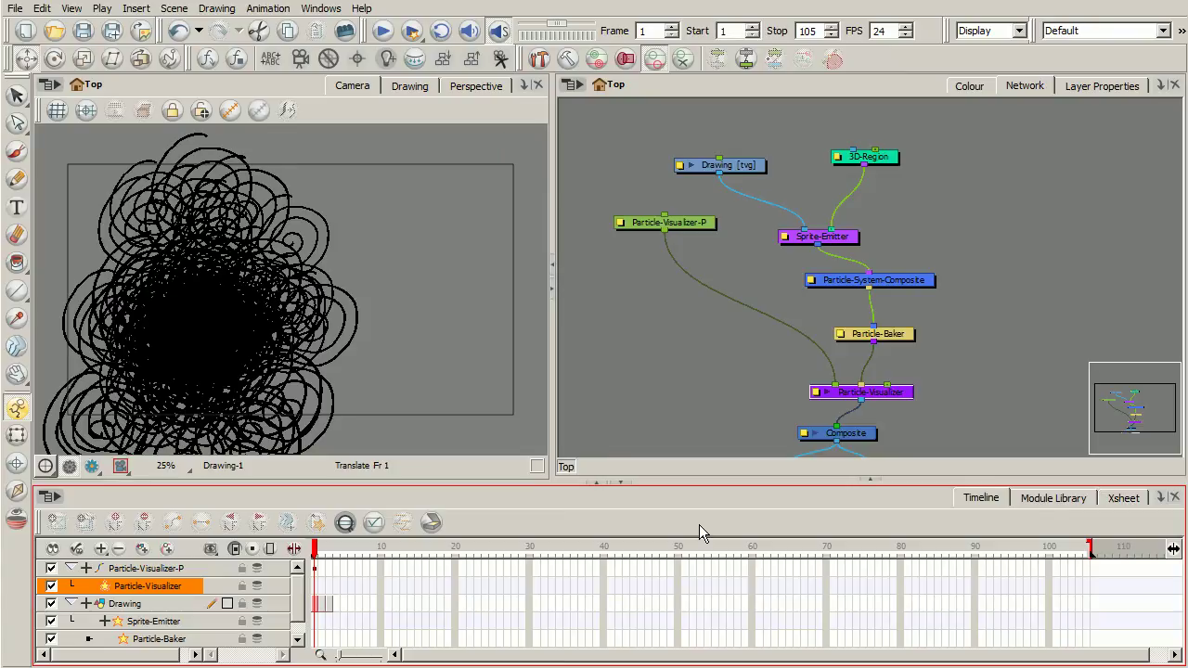
# Step: Open the Sprite-Emitter's Layer Properties showing 100 particles and move the window up-left
pyautogui.moveTo(798, 238); pyautogui.dragTo(795, 235)
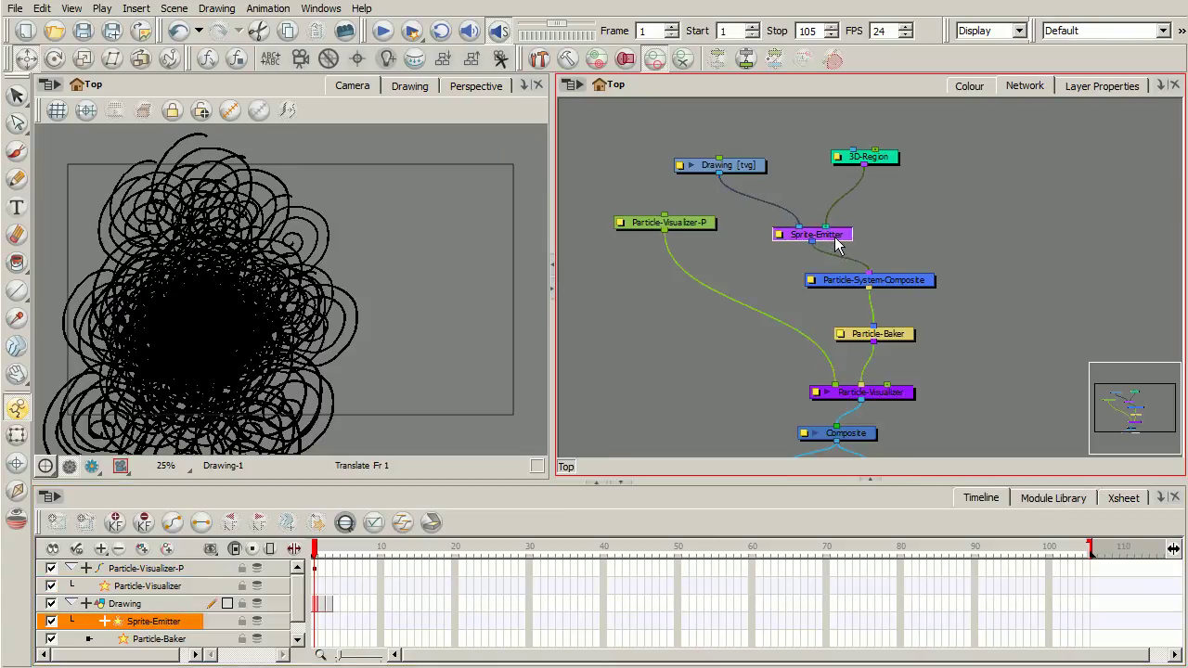
pyautogui.click(783, 234)
pyautogui.moveTo(816, 180); pyautogui.dragTo(632, 123)
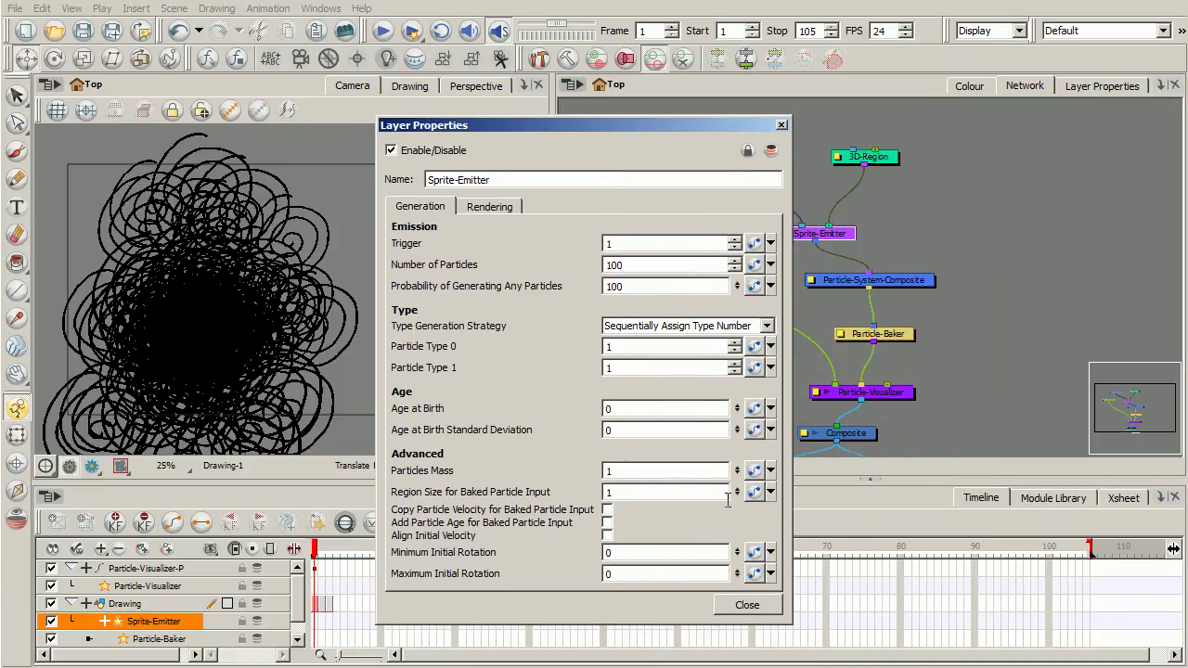